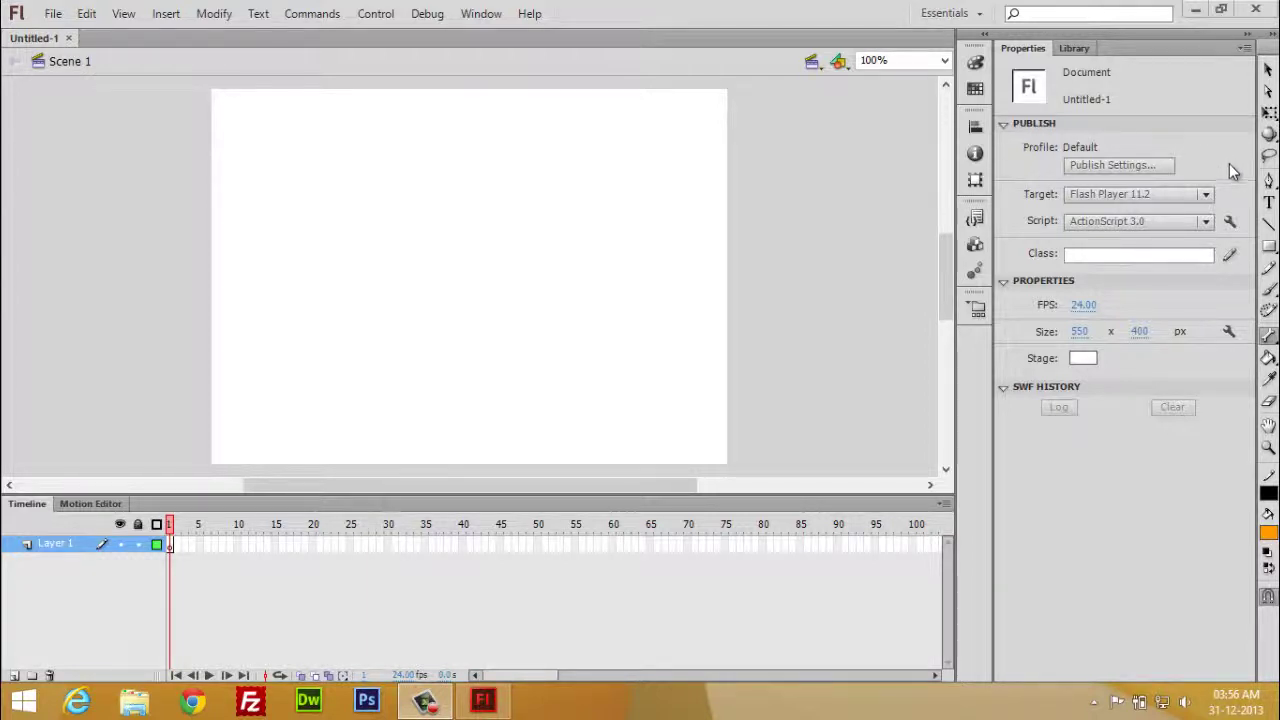
click(1268, 203)
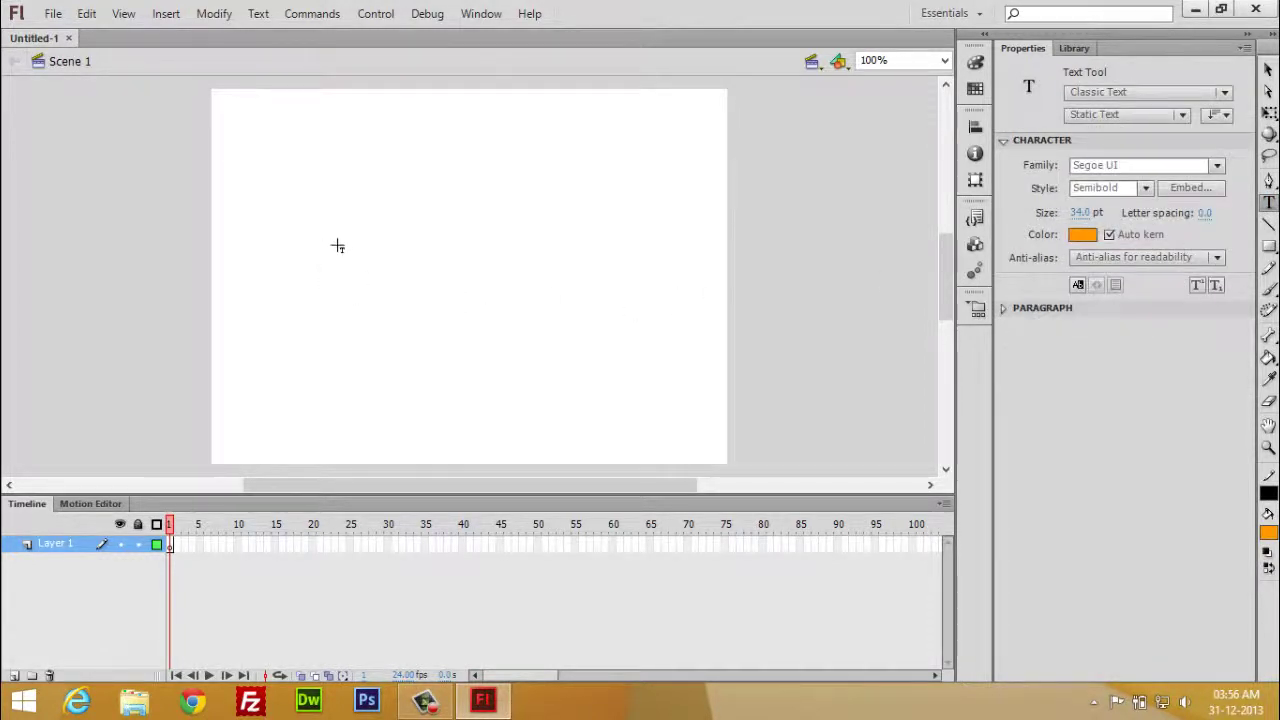
click(342, 212)
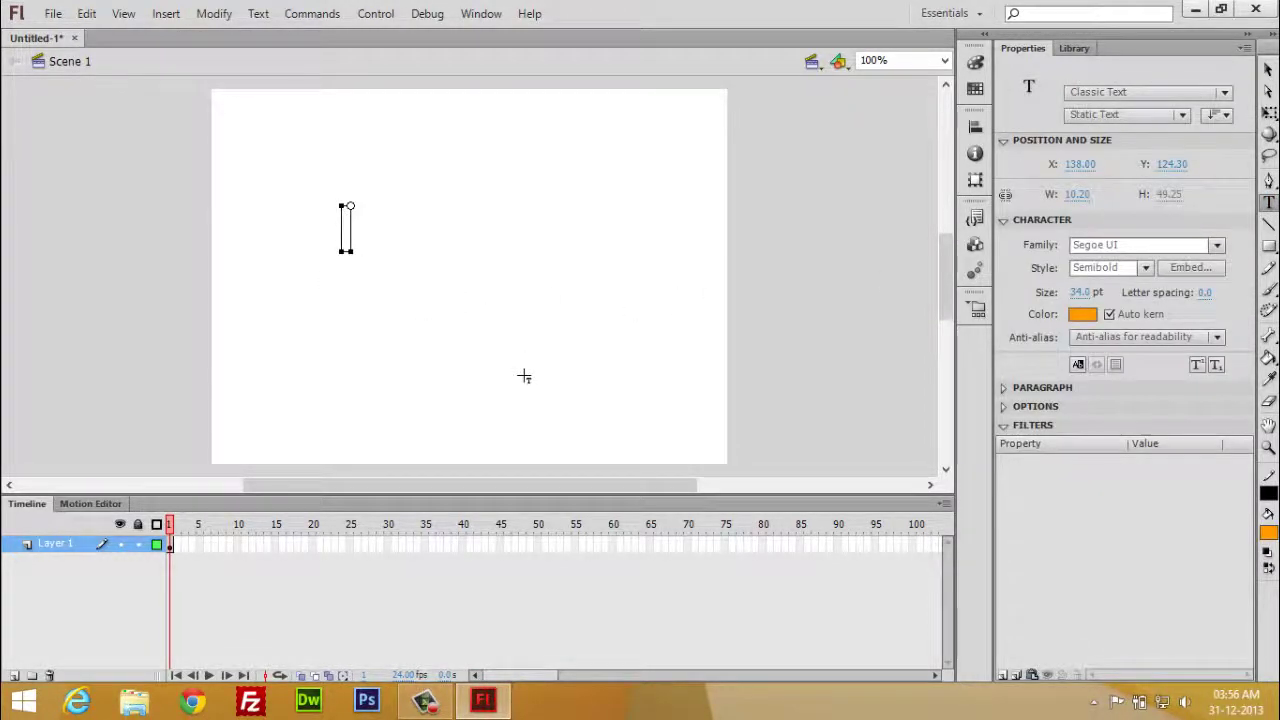
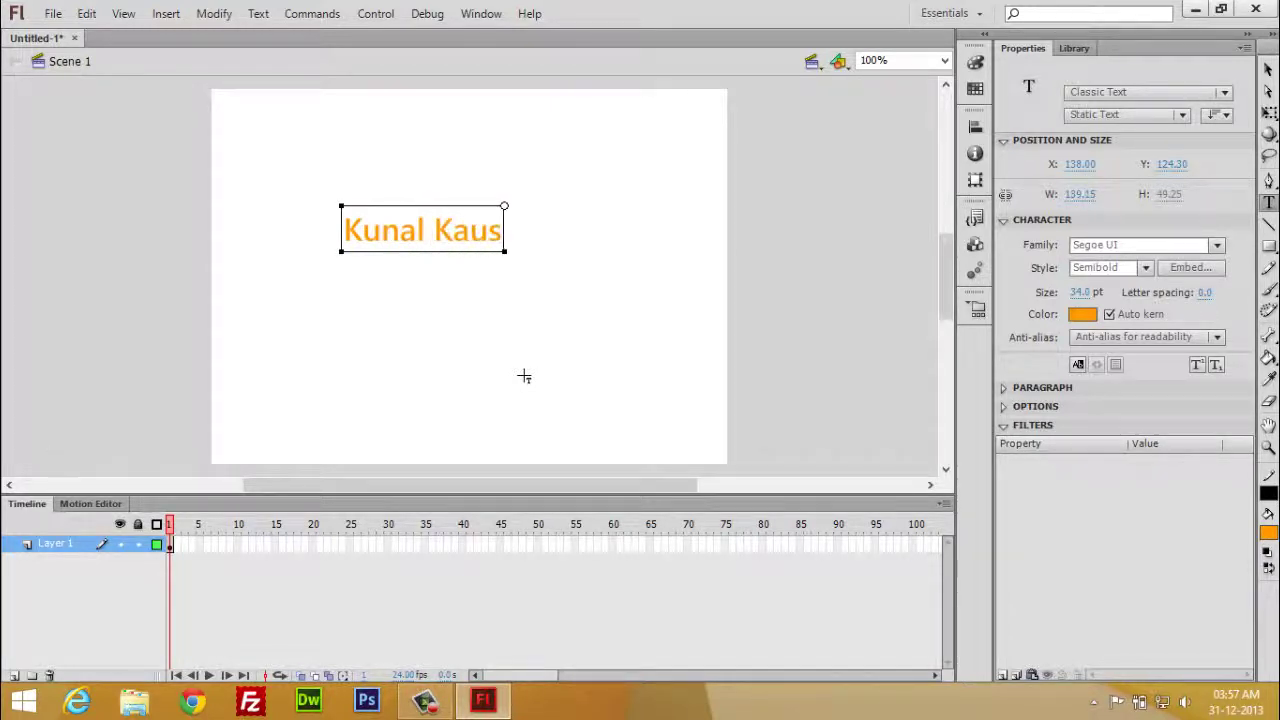
drag(546, 230, 342, 230)
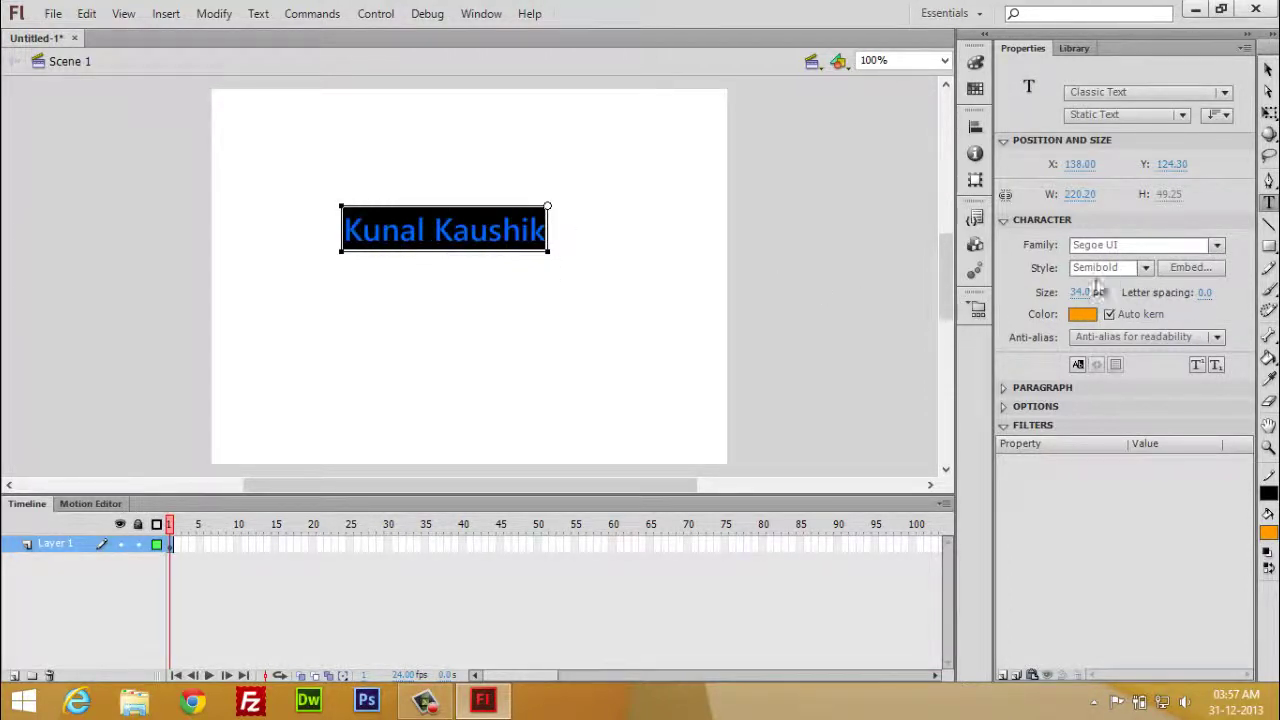
drag(1080, 297, 1089, 297)
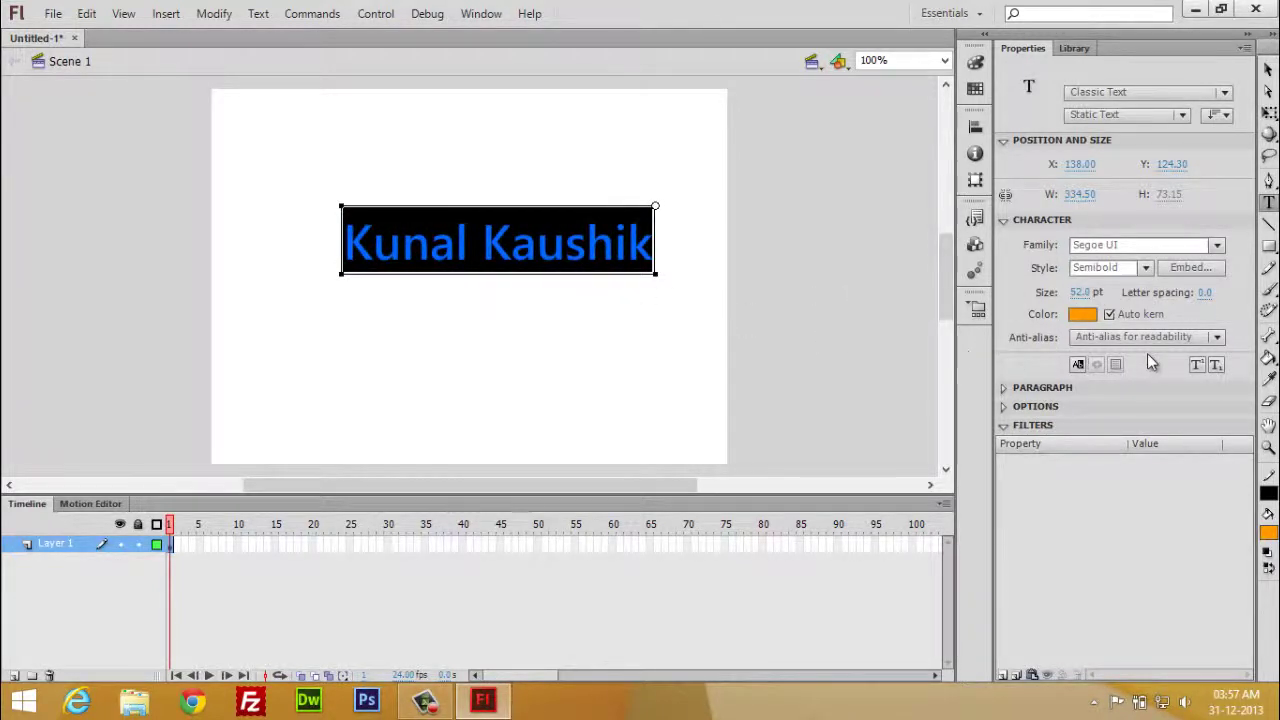
click(1082, 314)
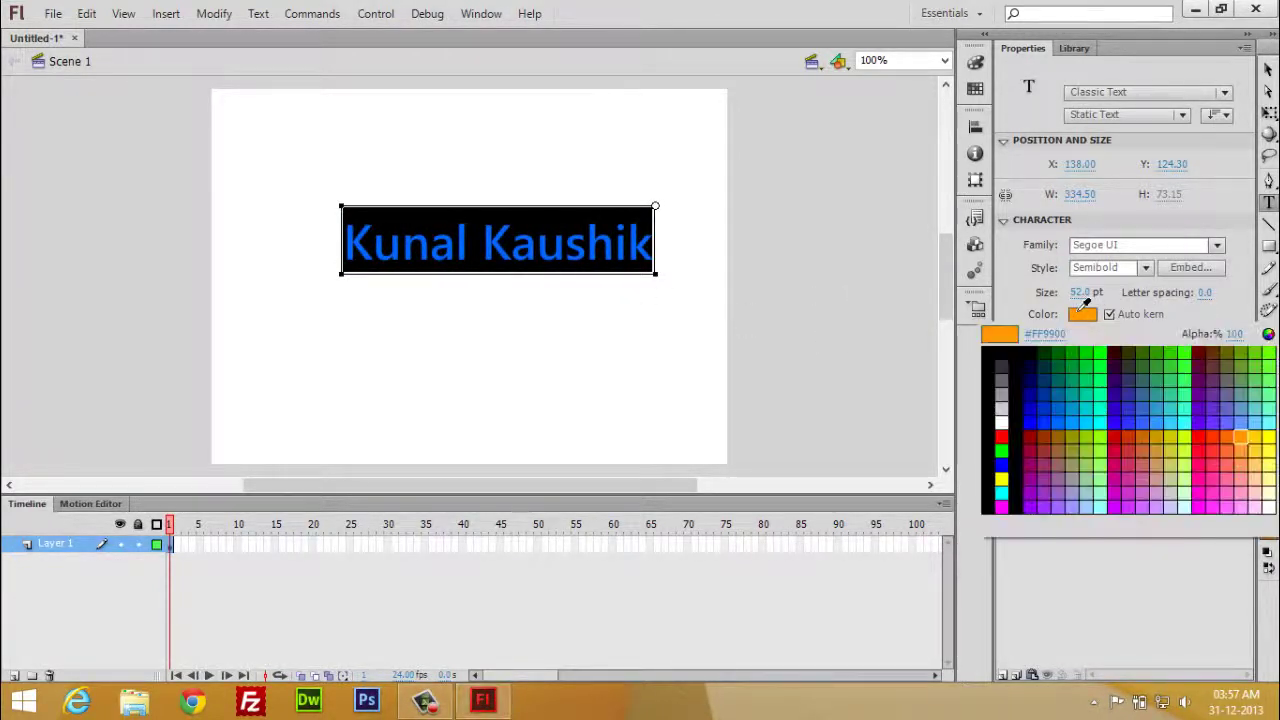
click(1036, 408)
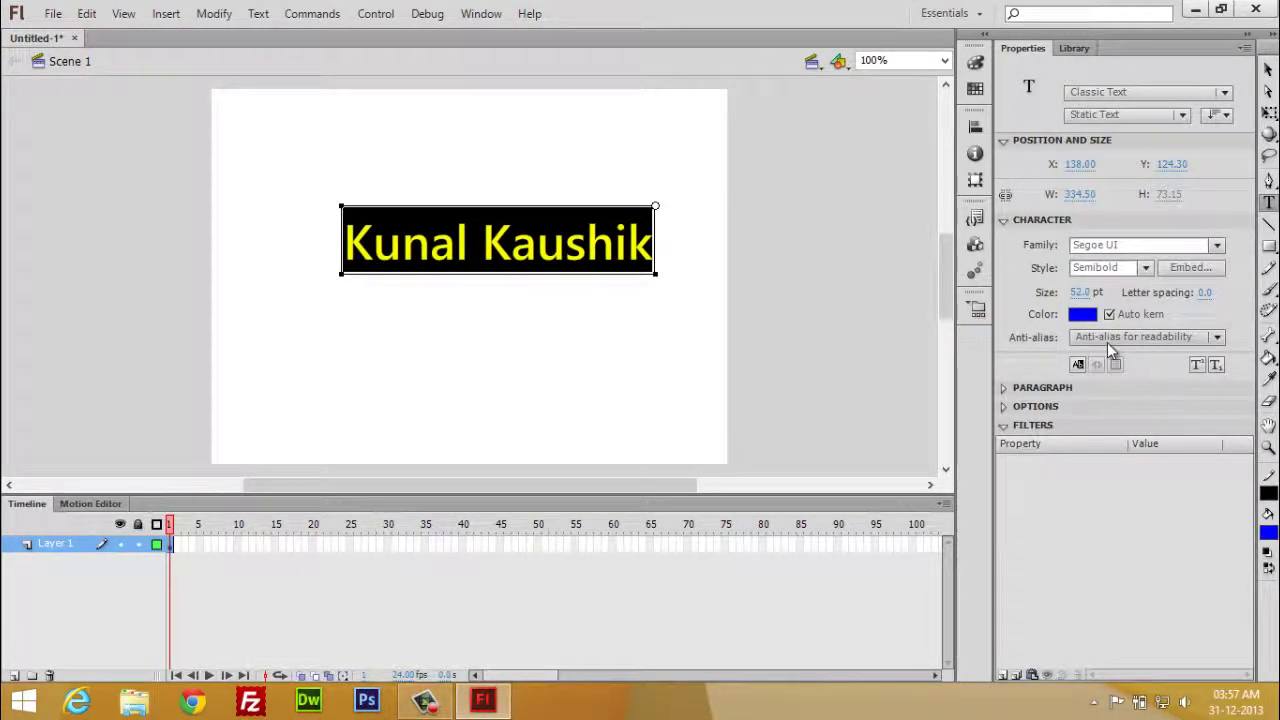
click(1004, 406)
click(1005, 388)
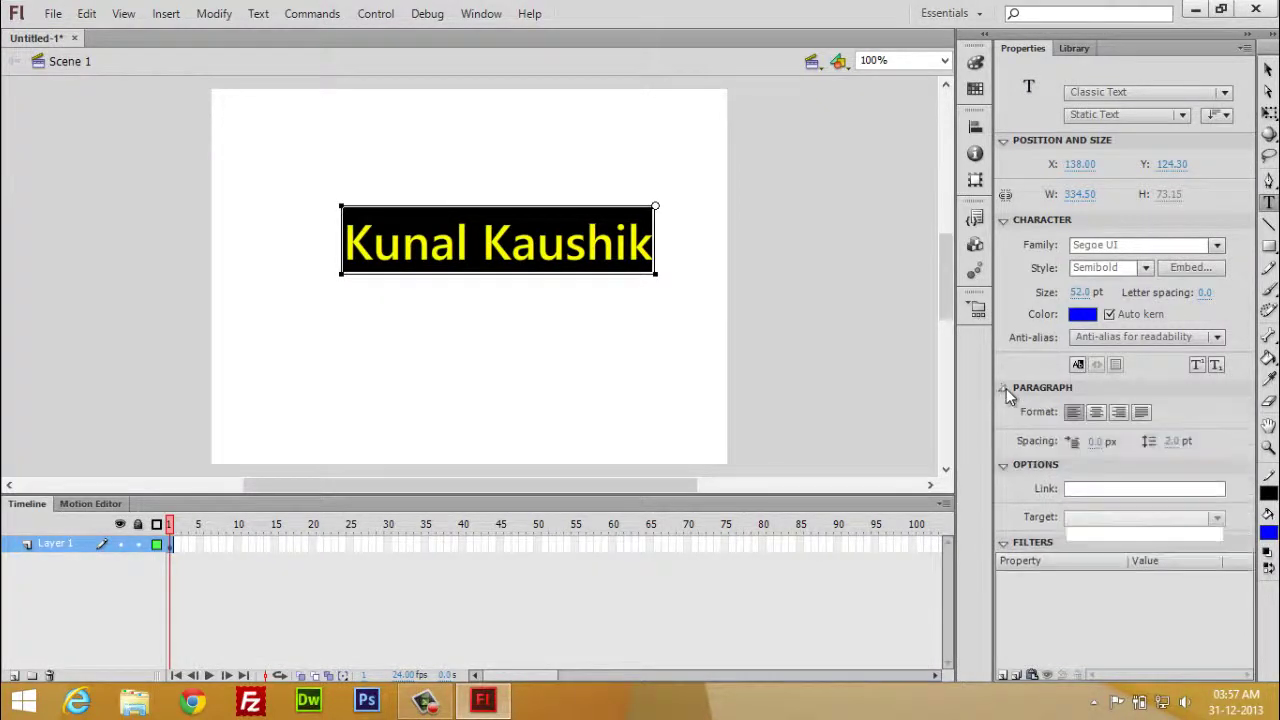
scroll(1015, 485, down, 1)
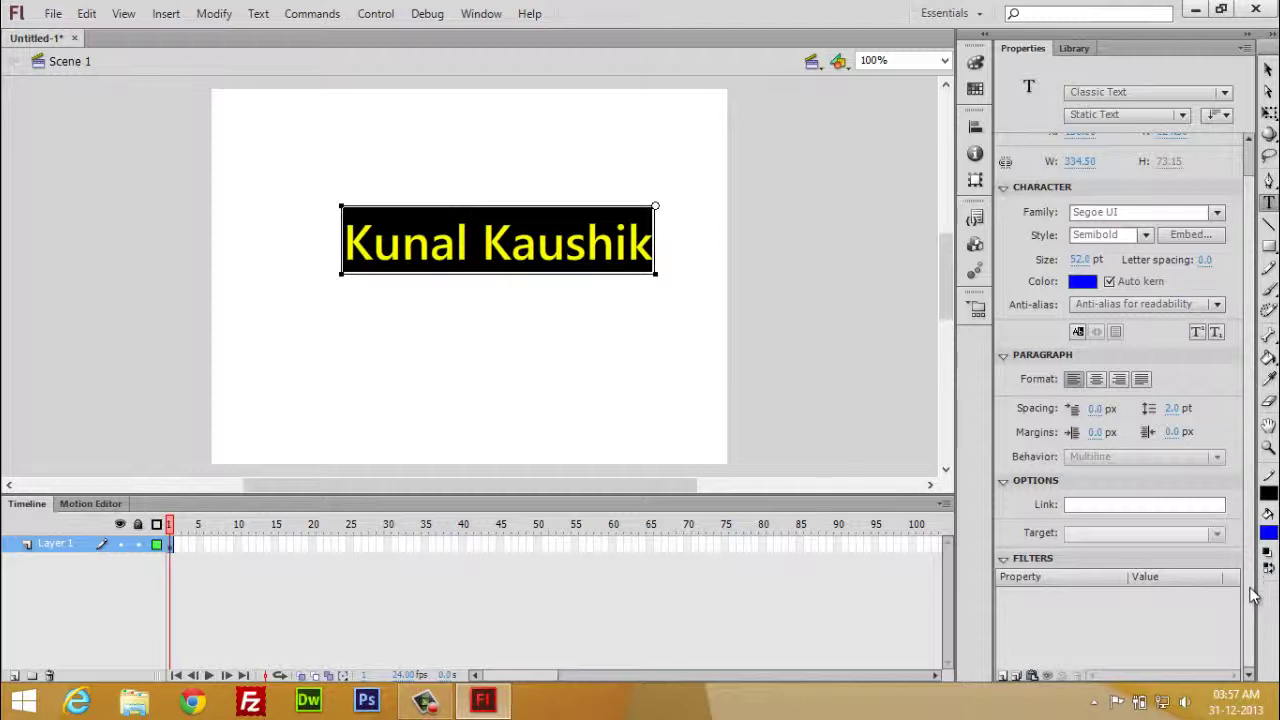
- Add a Drop Shadow filter to the name text with Blur X and Y at 4 px
click(1005, 677)
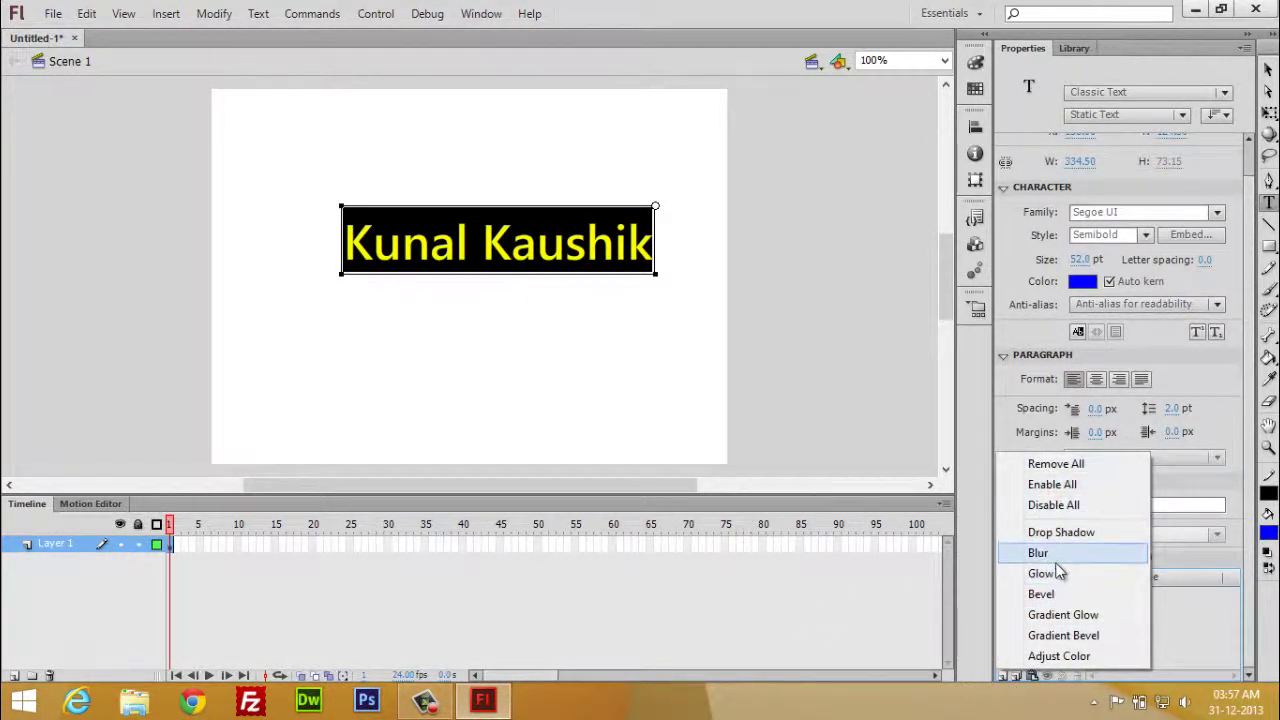
click(1062, 533)
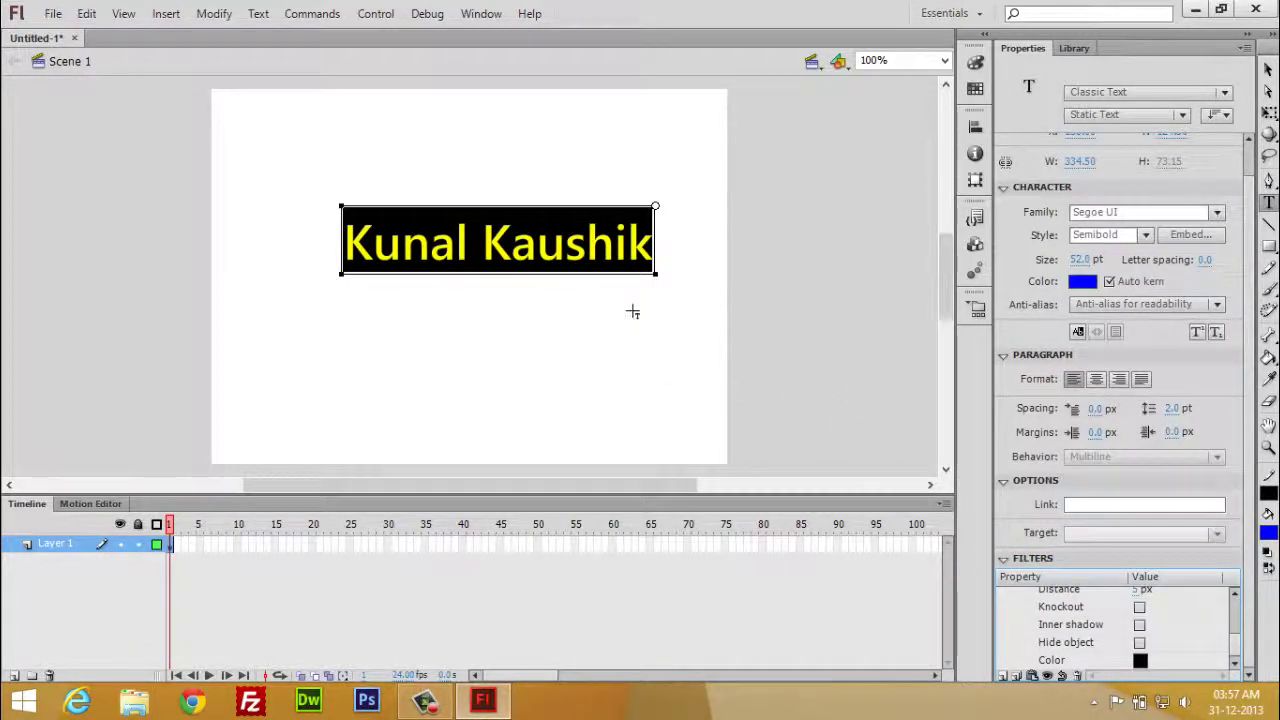
click(1268, 70)
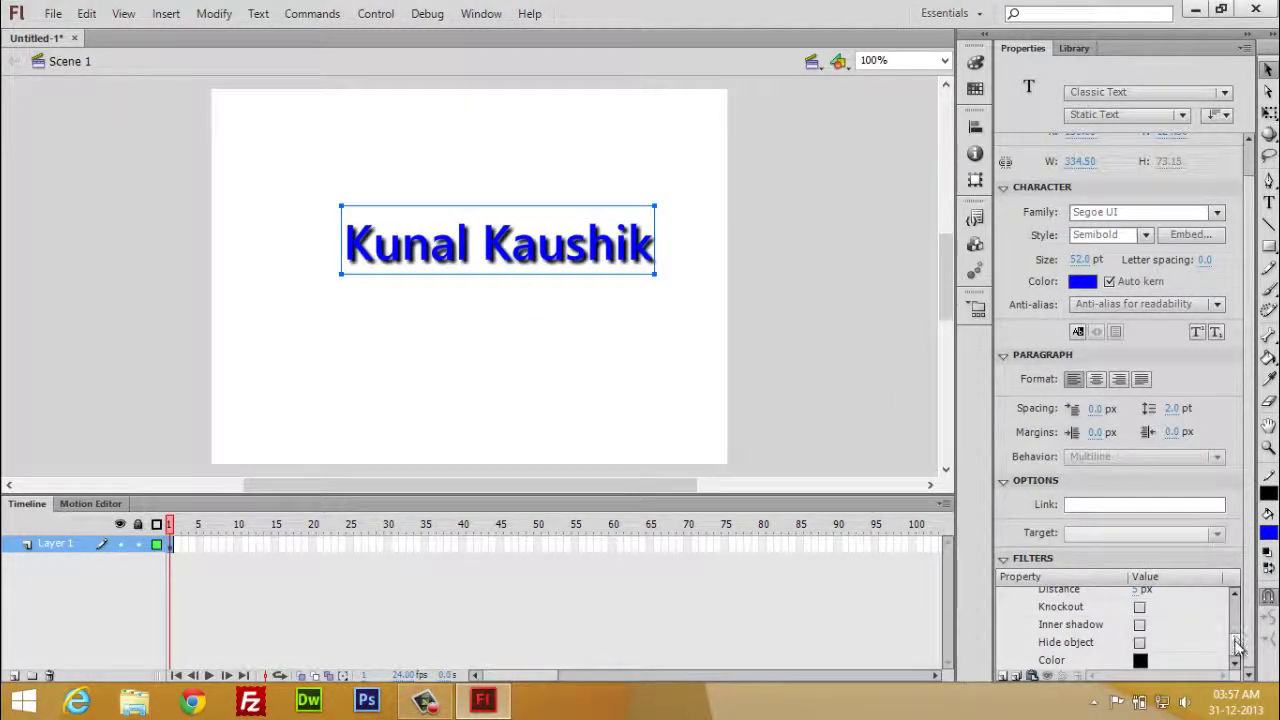
scroll(1237, 640, up, 3)
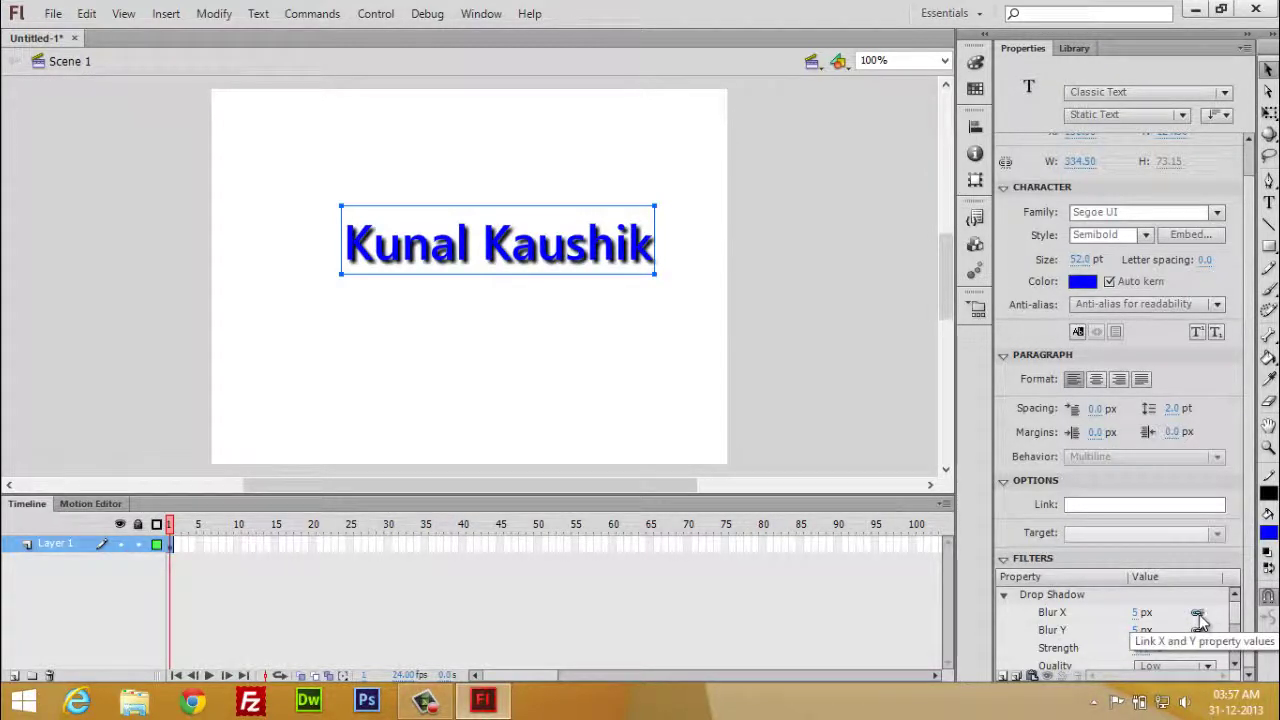
drag(1140, 622, 1135, 613)
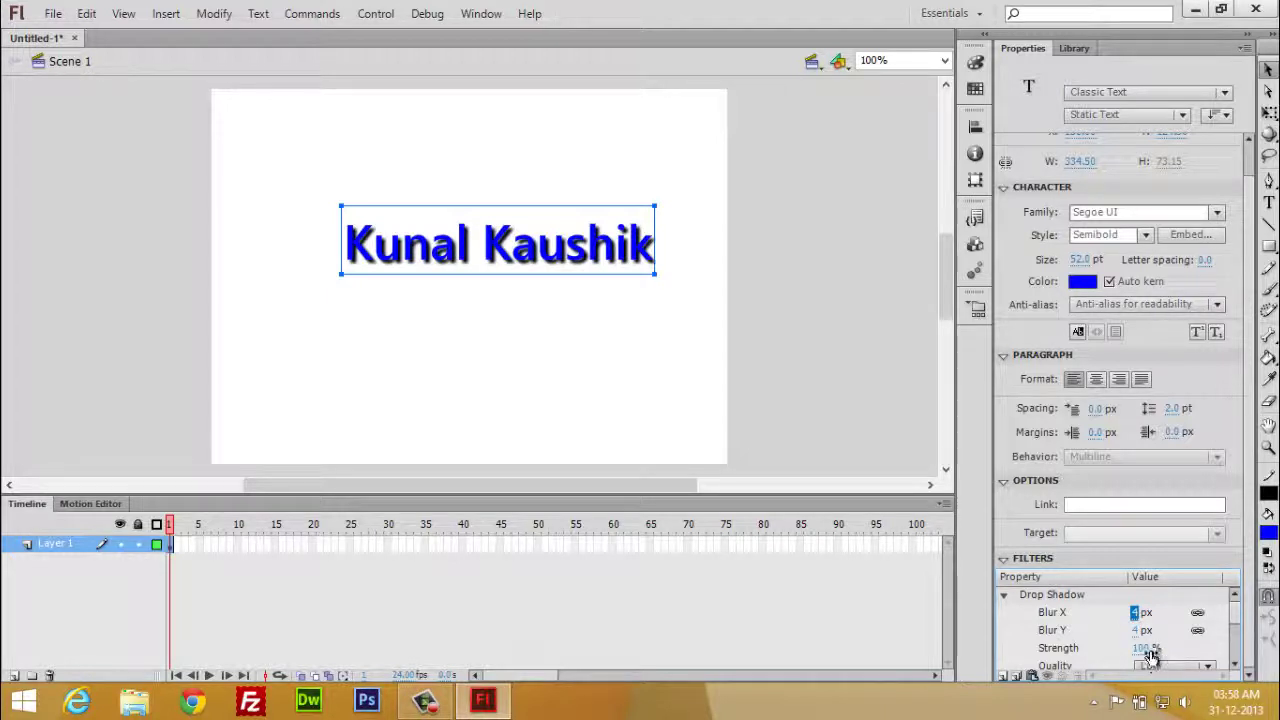
mouse_move(1235, 628)
mouse_down()
mouse_move(1241, 662)
mouse_move(1241, 610)
mouse_up()
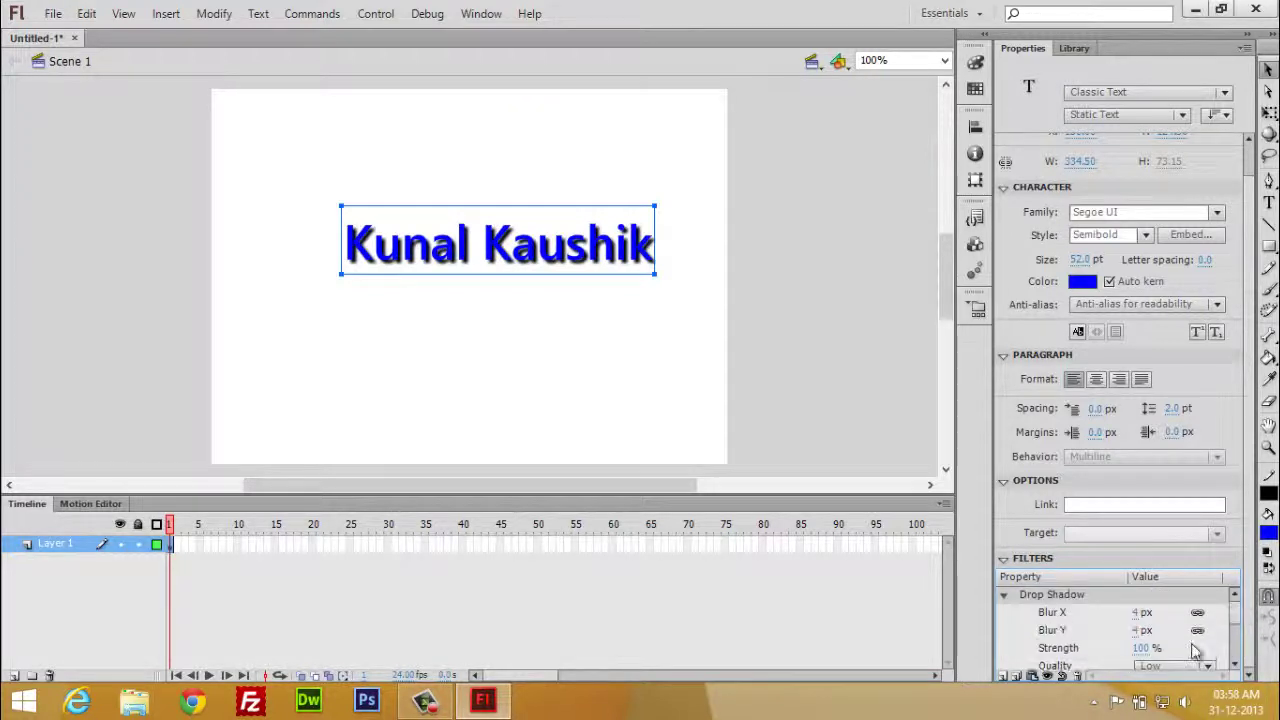
click(1005, 675)
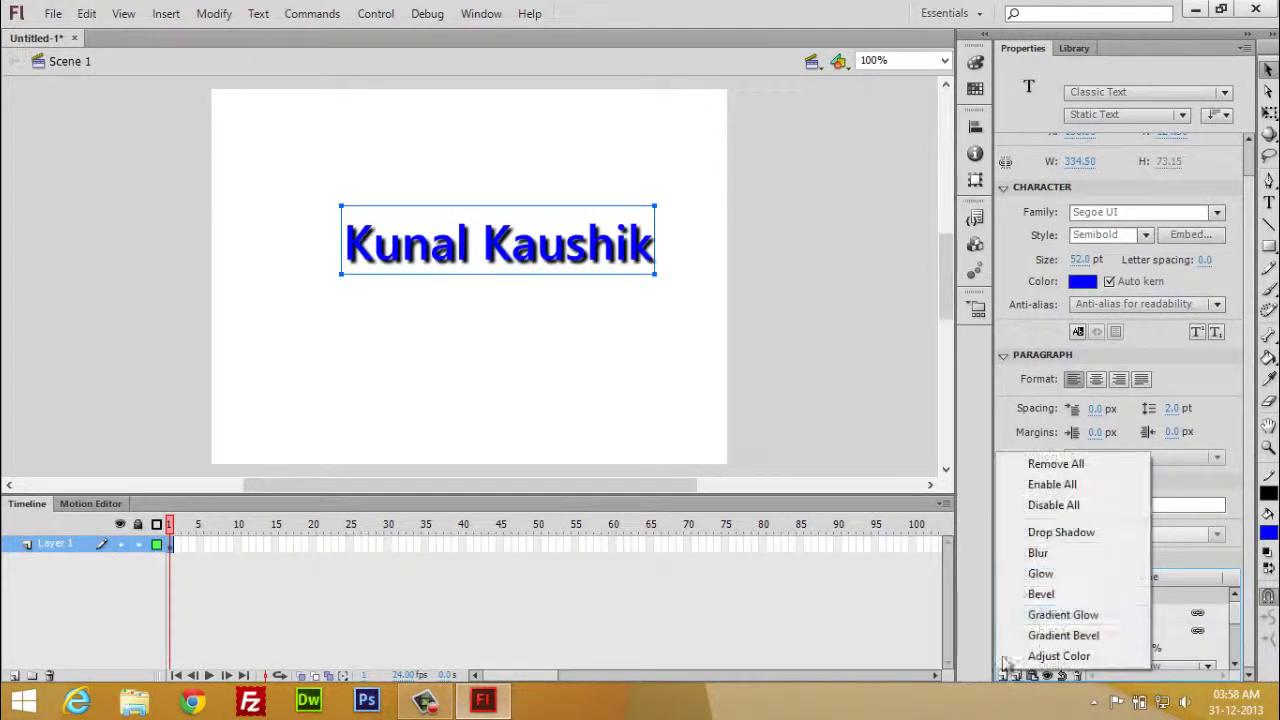
click(1061, 553)
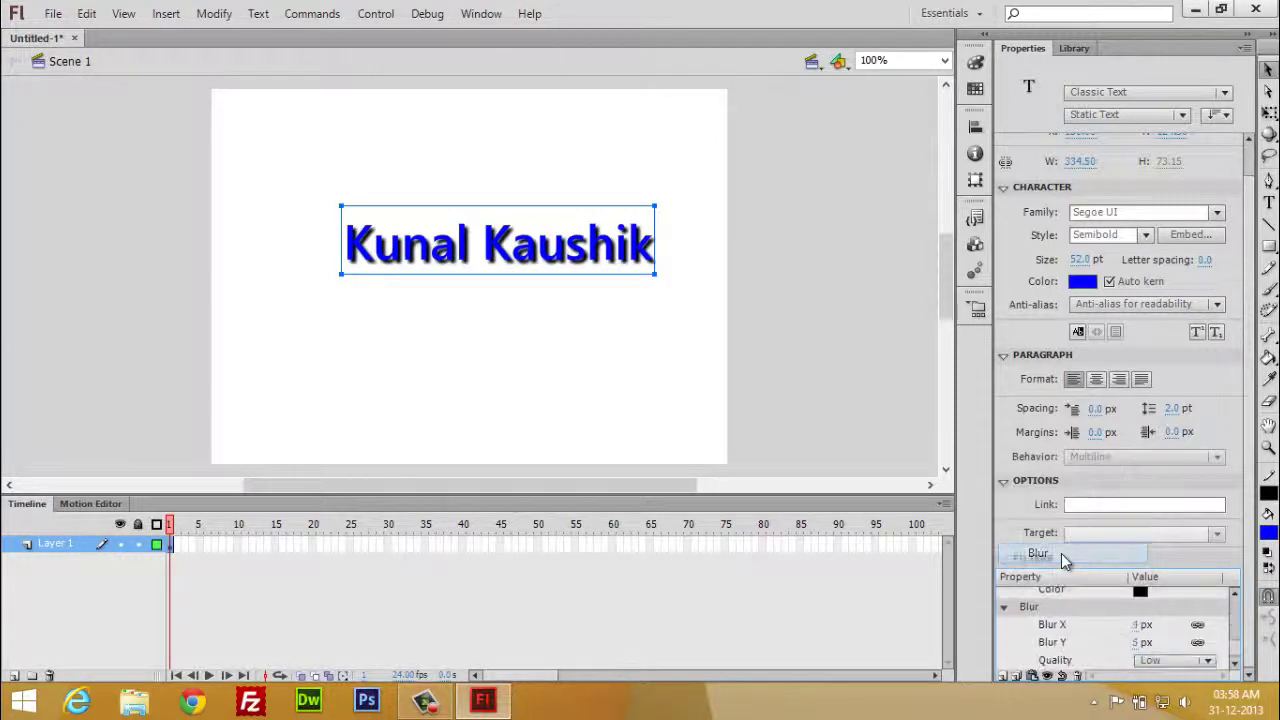
click(1004, 677)
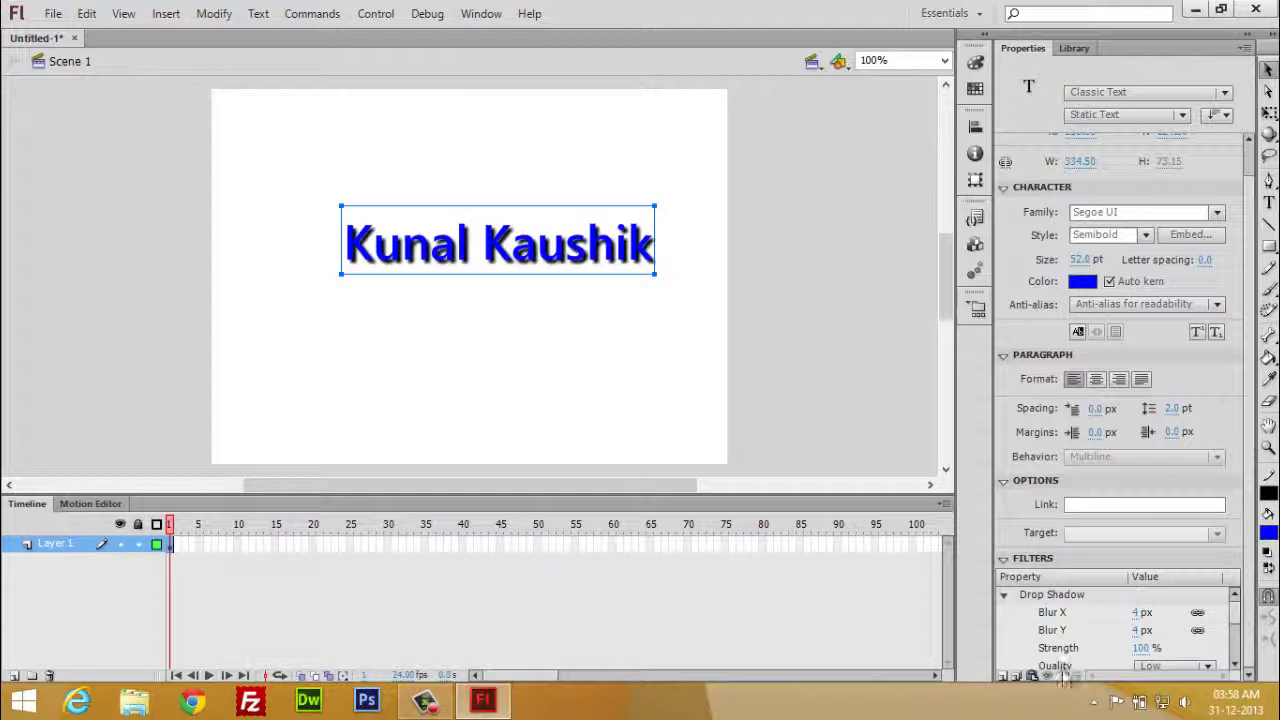
click(1010, 676)
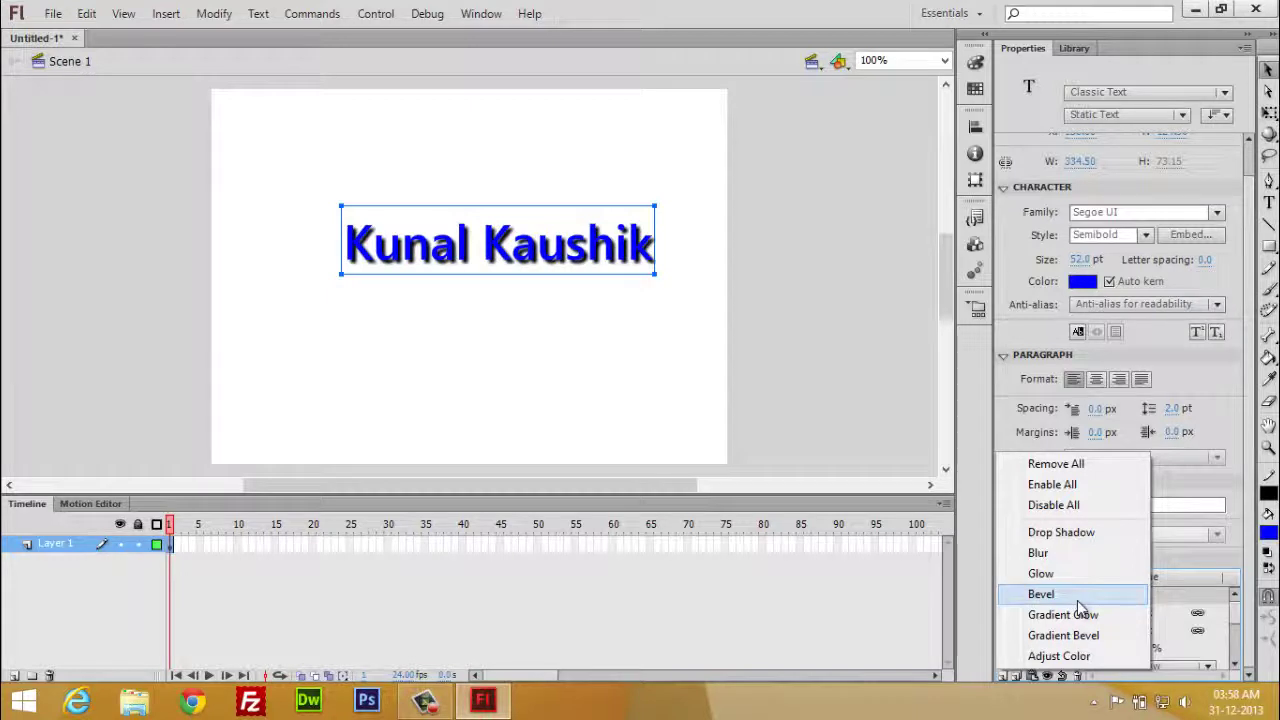
- Add a Bevel filter to the name text, comparing the Full and Outer bevel types
click(1077, 600)
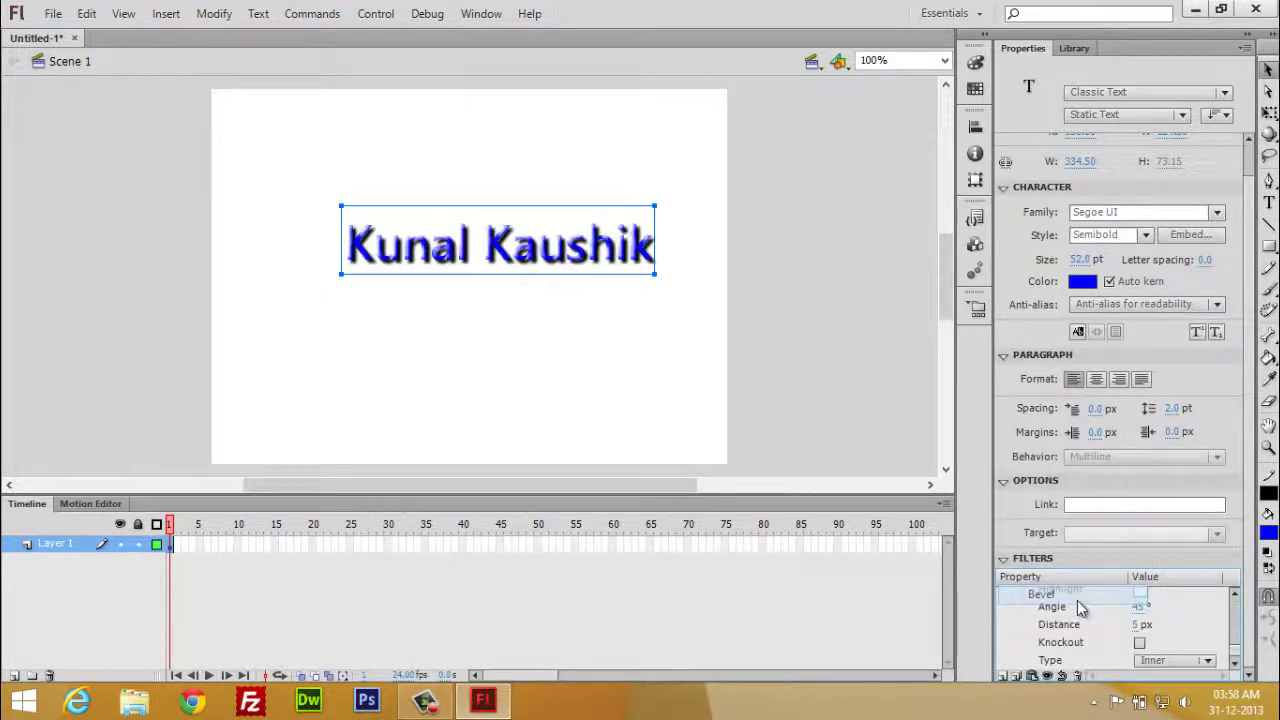
click(1237, 662)
click(1213, 661)
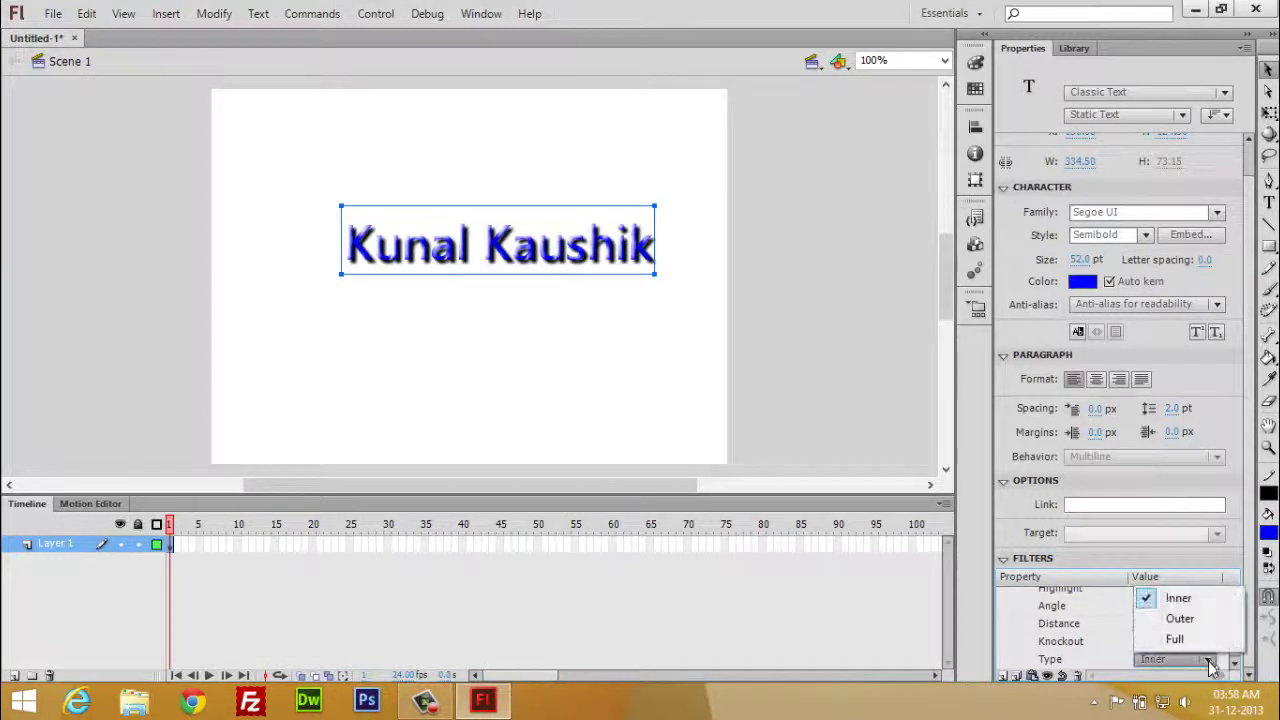
click(1208, 641)
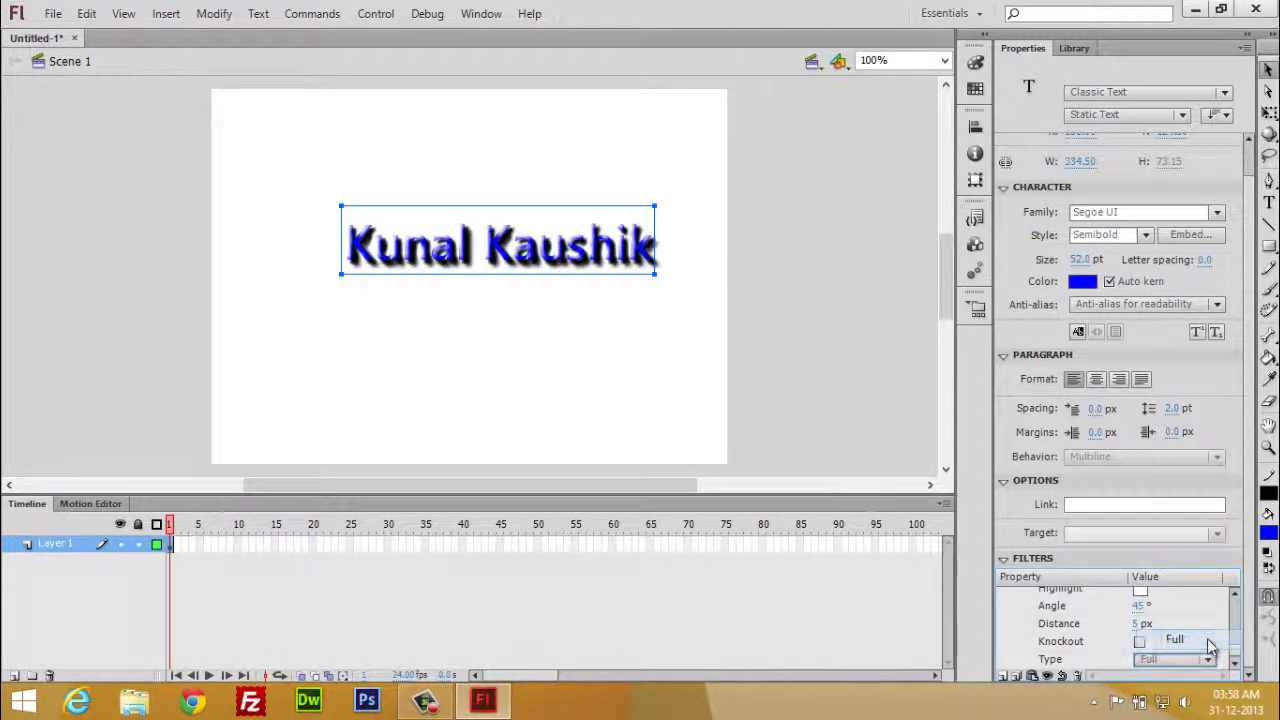
click(1208, 662)
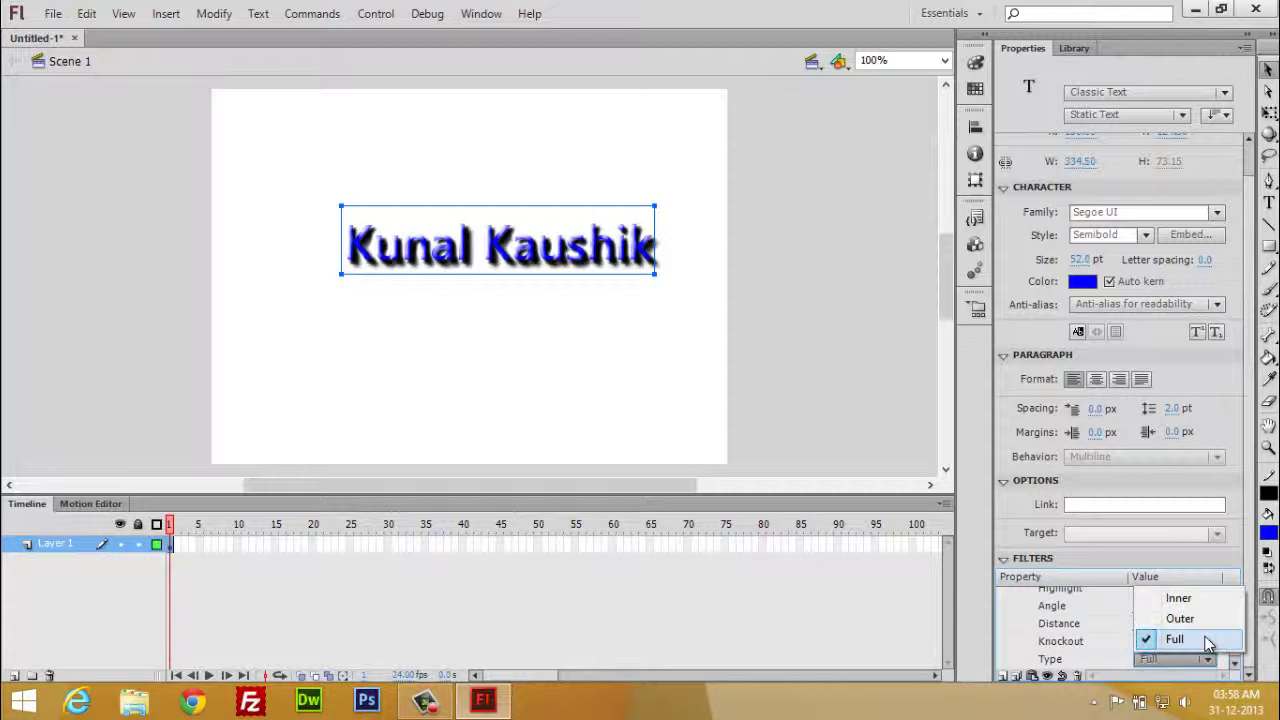
click(1205, 621)
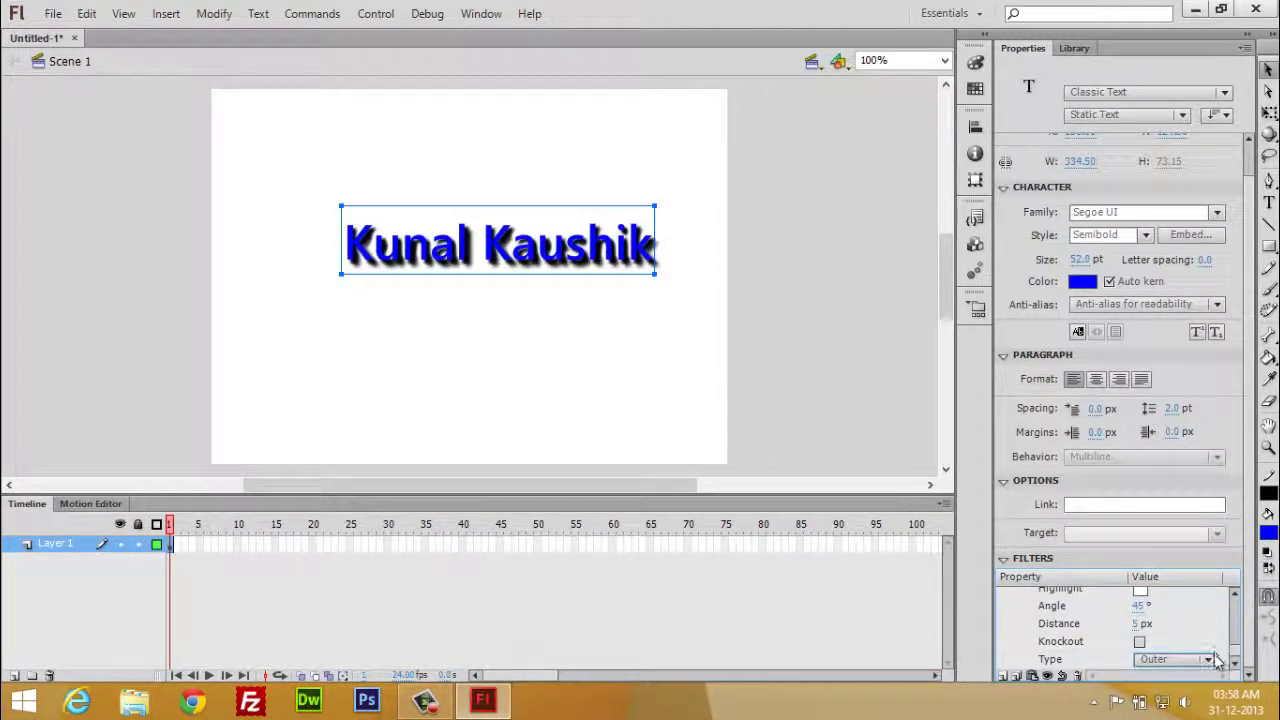
- Settle the bevel type on Outer and review its 5 px blur, 100% strength, 45° angle
click(1210, 662)
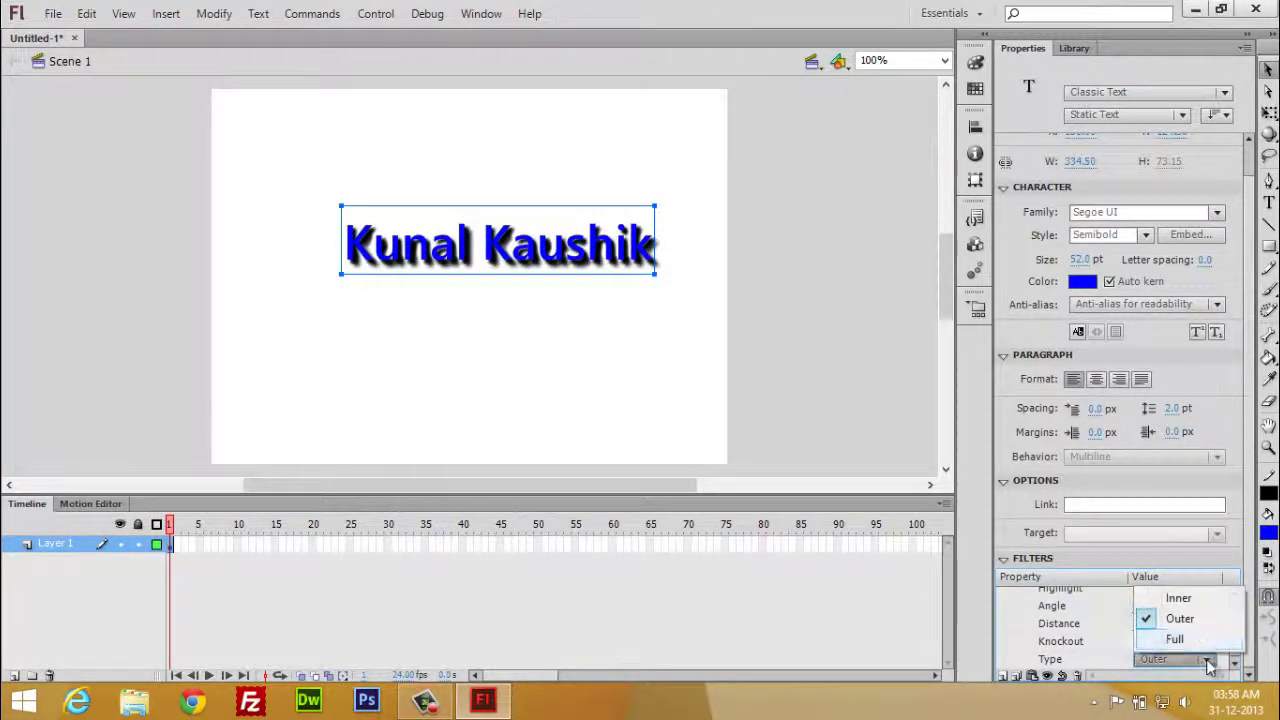
click(1203, 603)
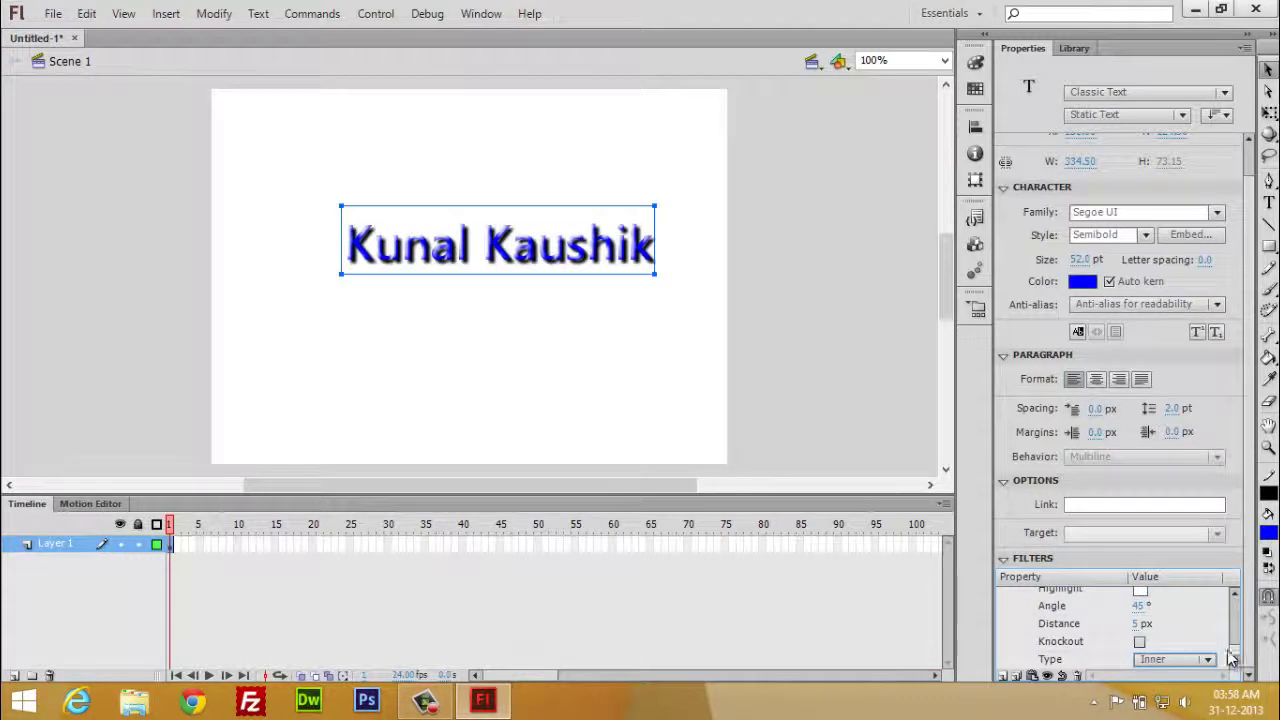
click(1210, 659)
click(1198, 612)
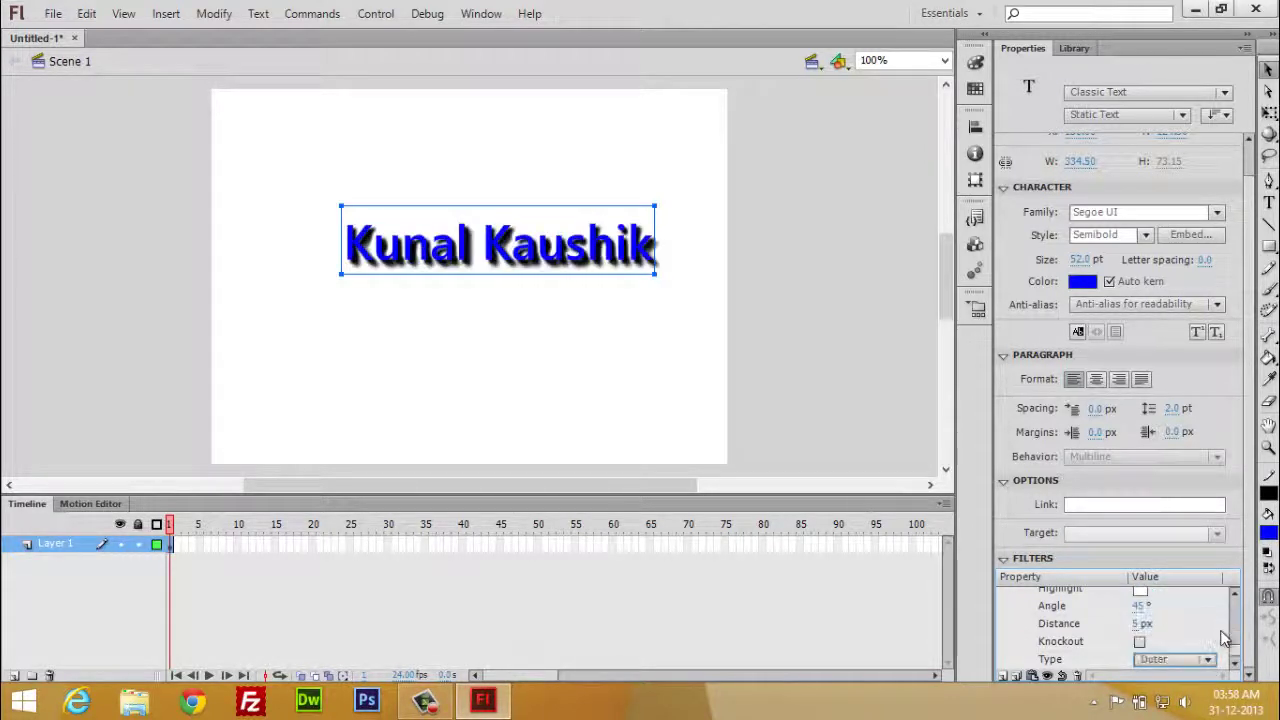
scroll(1238, 640, up, 3)
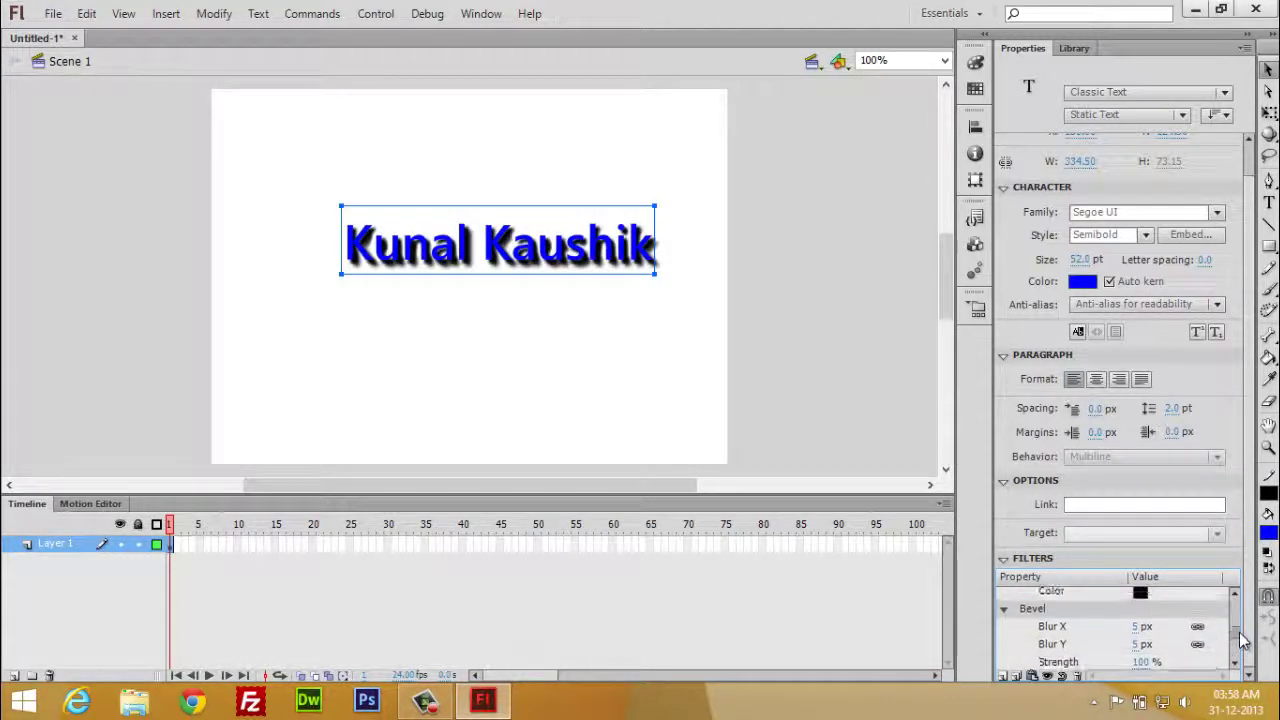
scroll(1241, 640, up, 2)
scroll(1243, 644, down, 3)
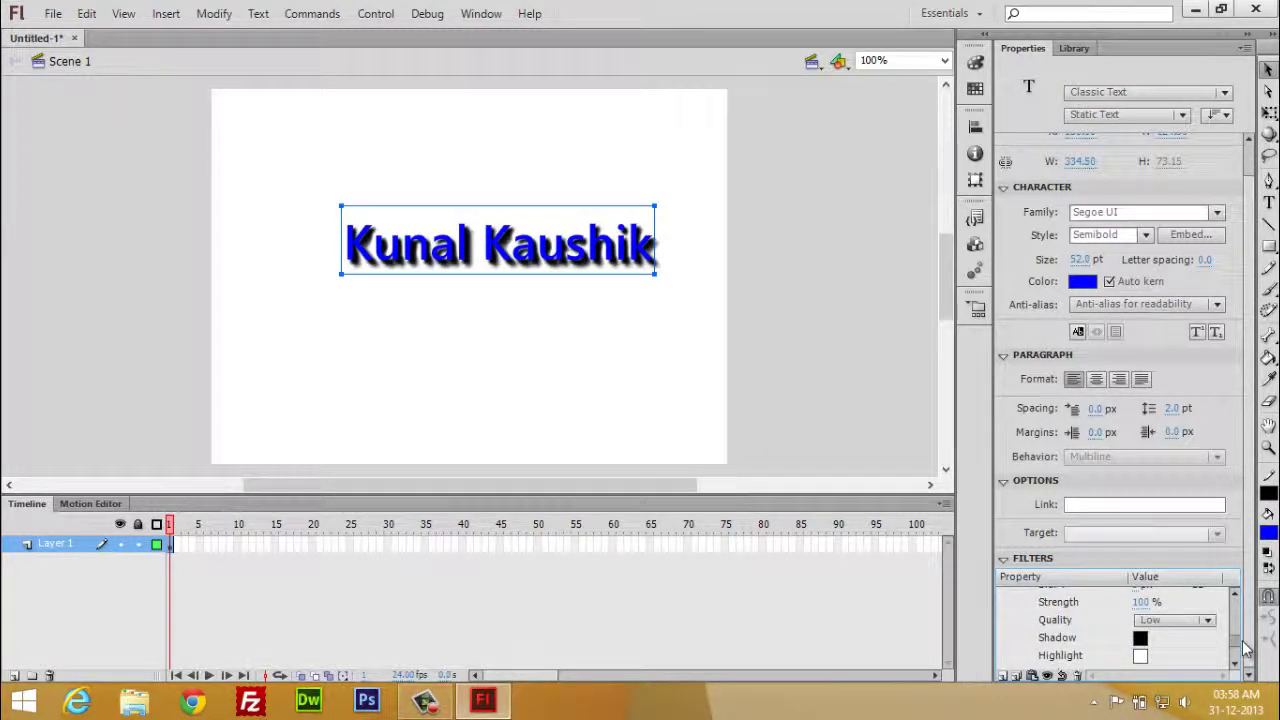
scroll(1245, 648, down, 3)
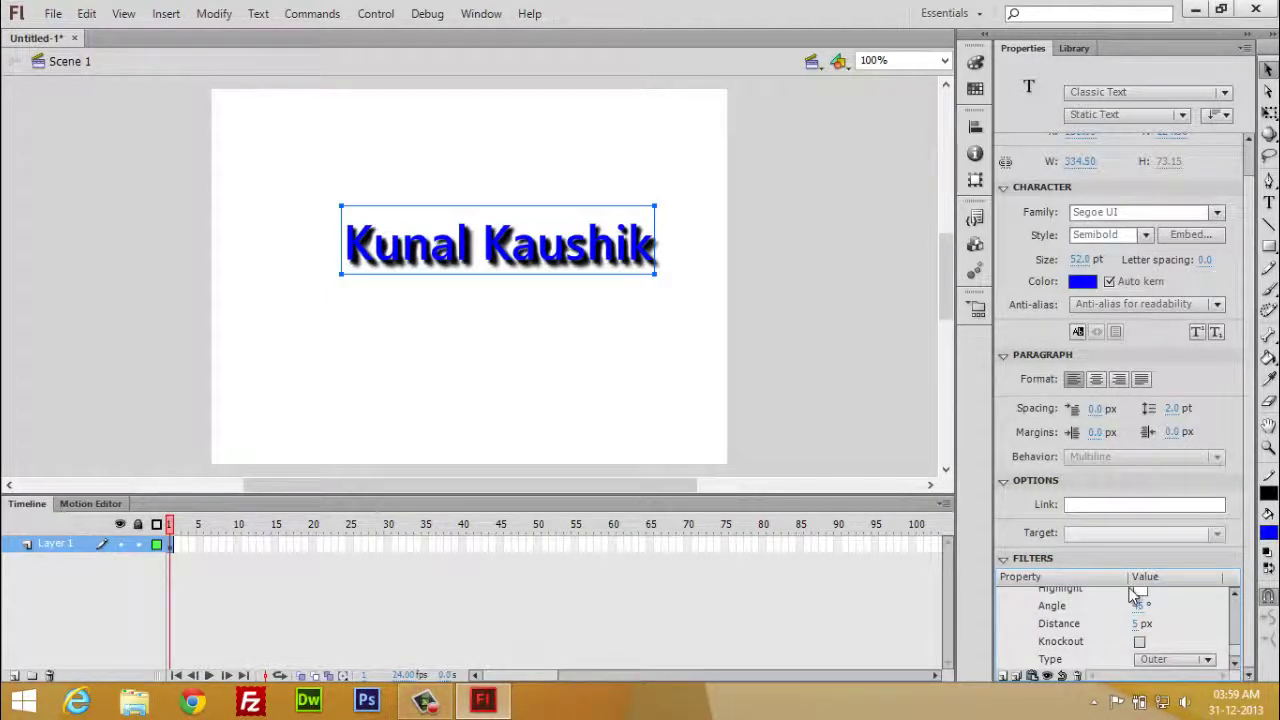
- Extend Layer 1 to frame 35 and create a motion tween over frames 1–35
right_click(428, 546)
click(505, 127)
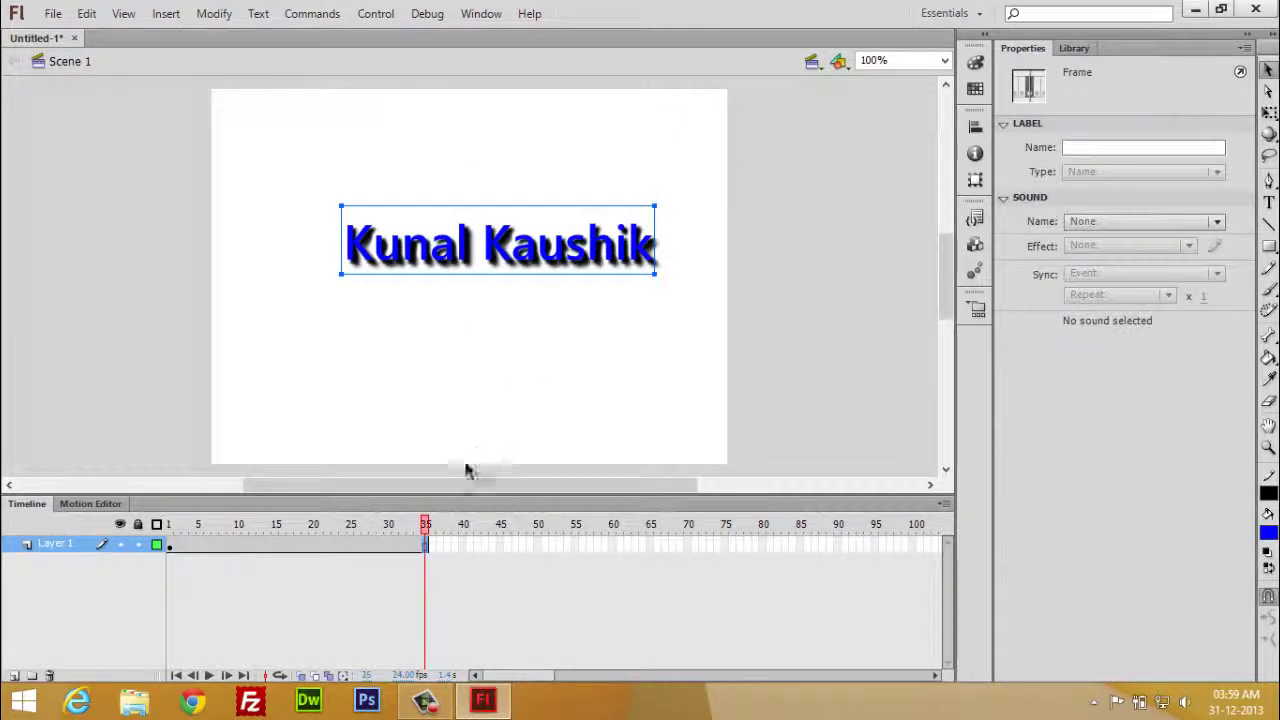
right_click(425, 545)
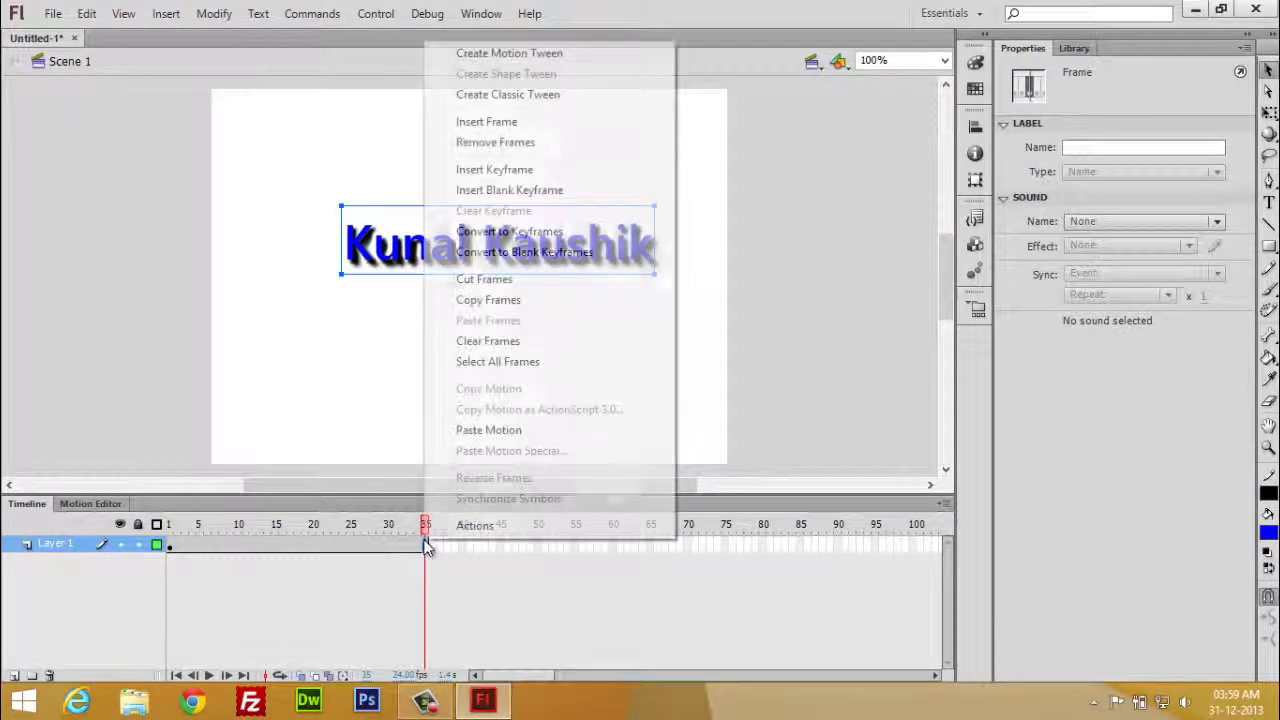
click(558, 56)
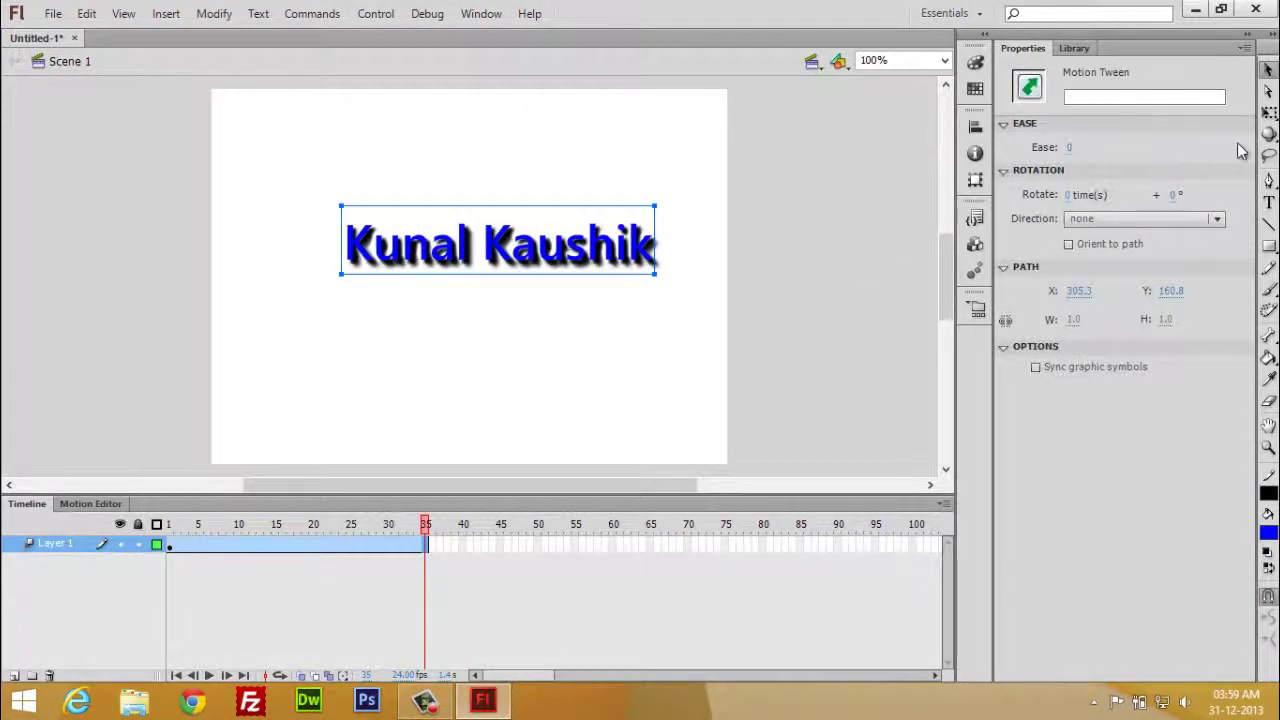
- Choose the 3D Rotation tool from the 3D tool flyout
click(1268, 134)
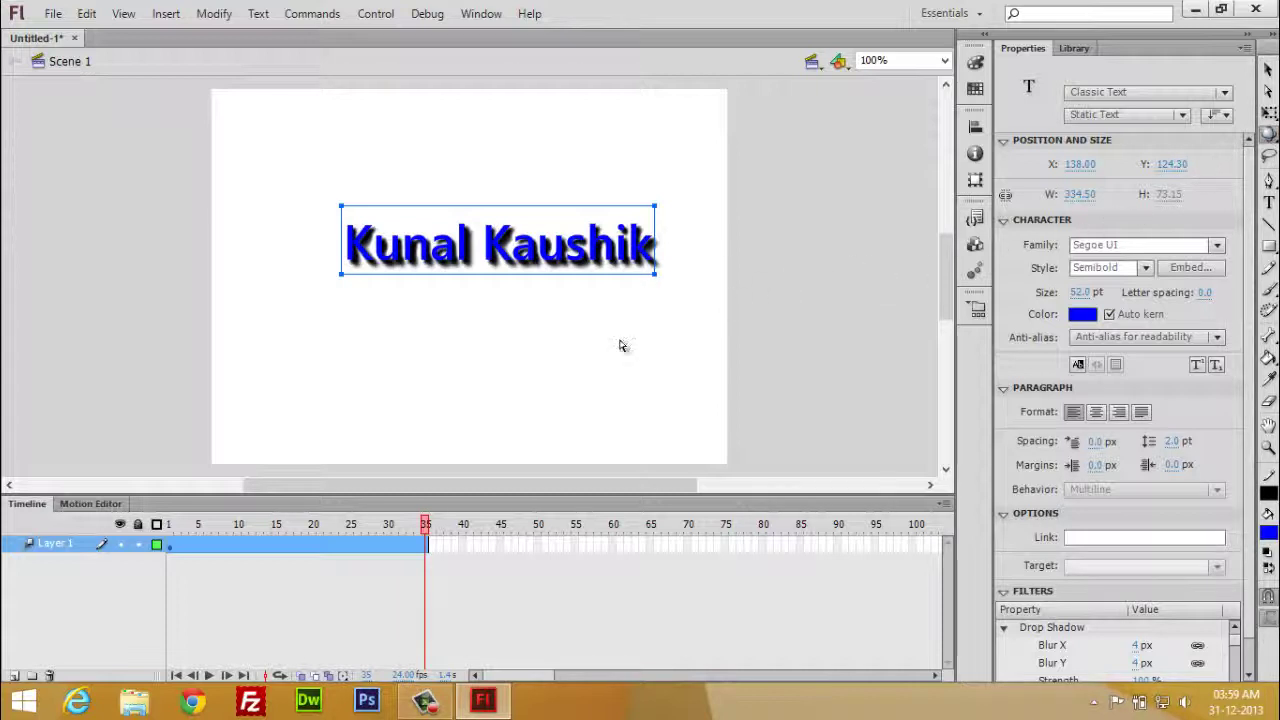
right_click(426, 543)
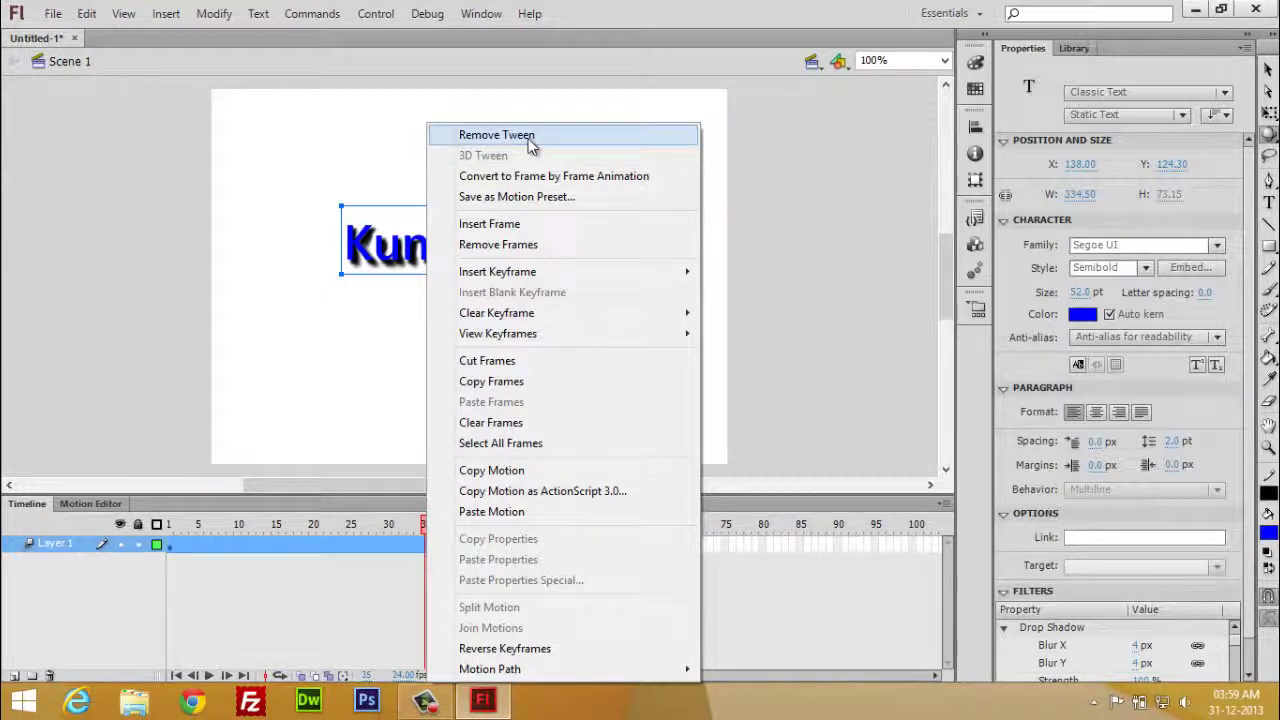
click(398, 236)
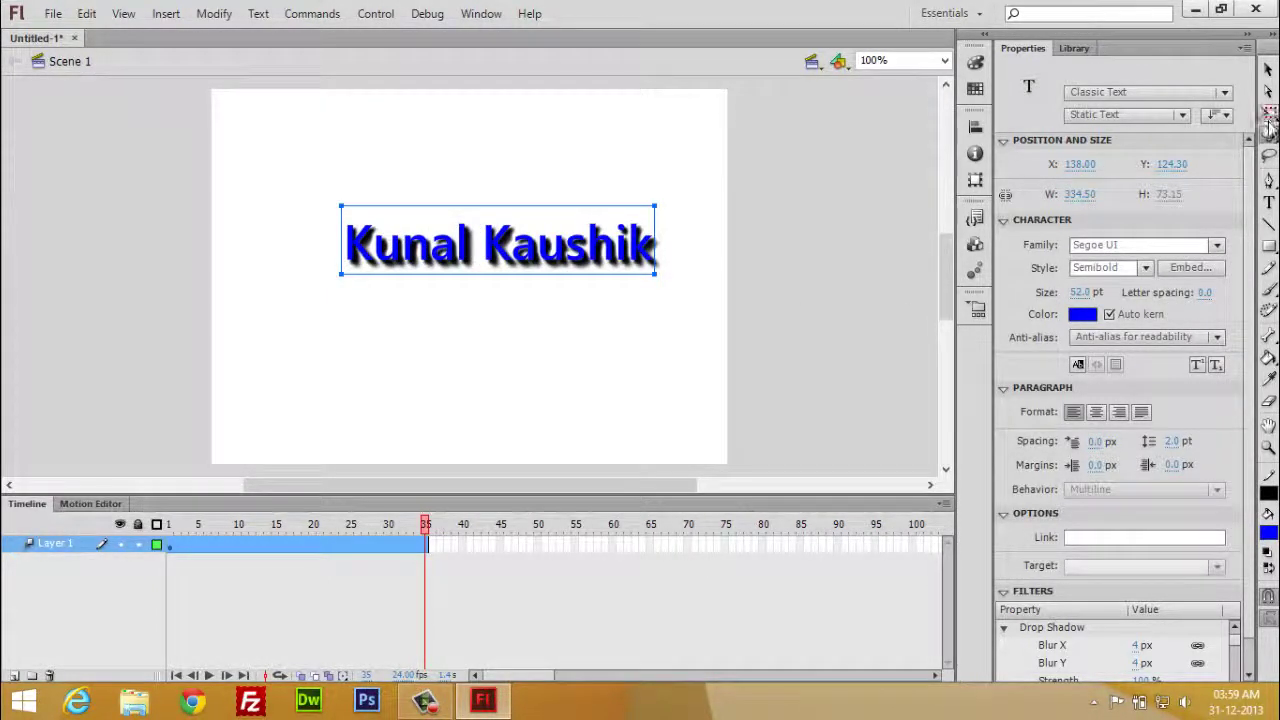
drag(1268, 127, 1190, 146)
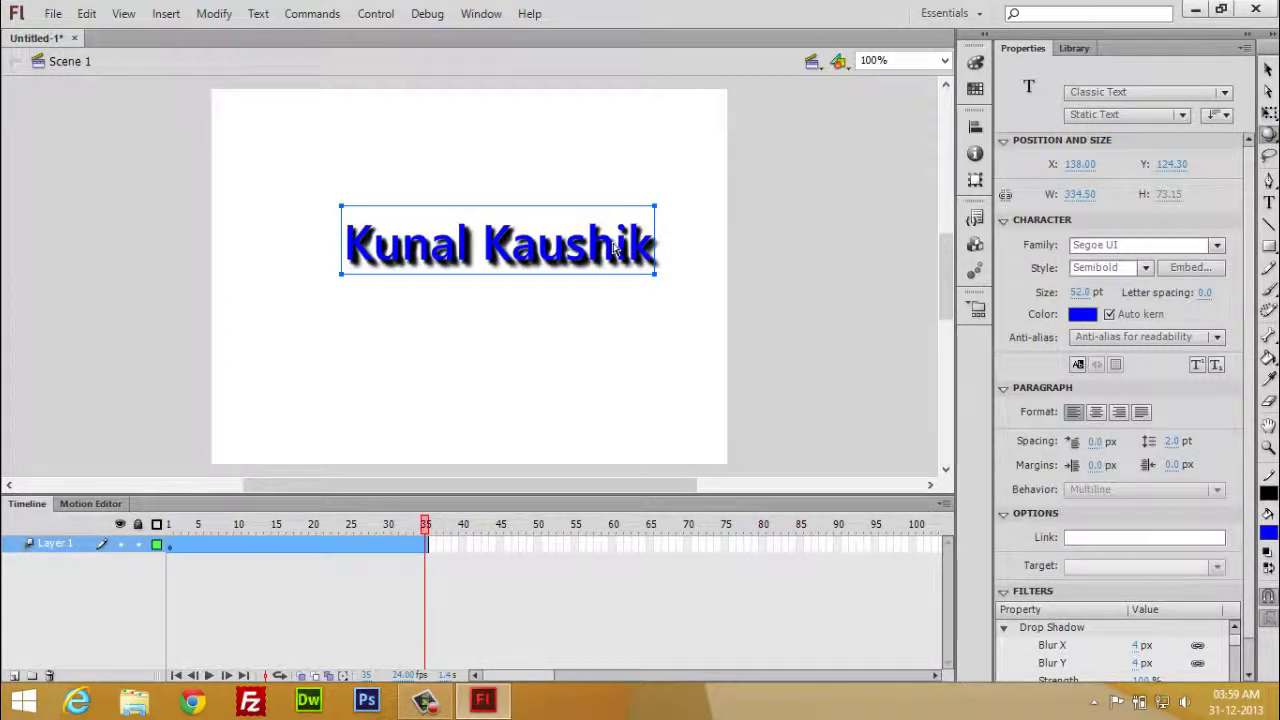
- Convert the name text to a Movie Clip symbol with F8 and rotate it slightly about Y
key(F8)
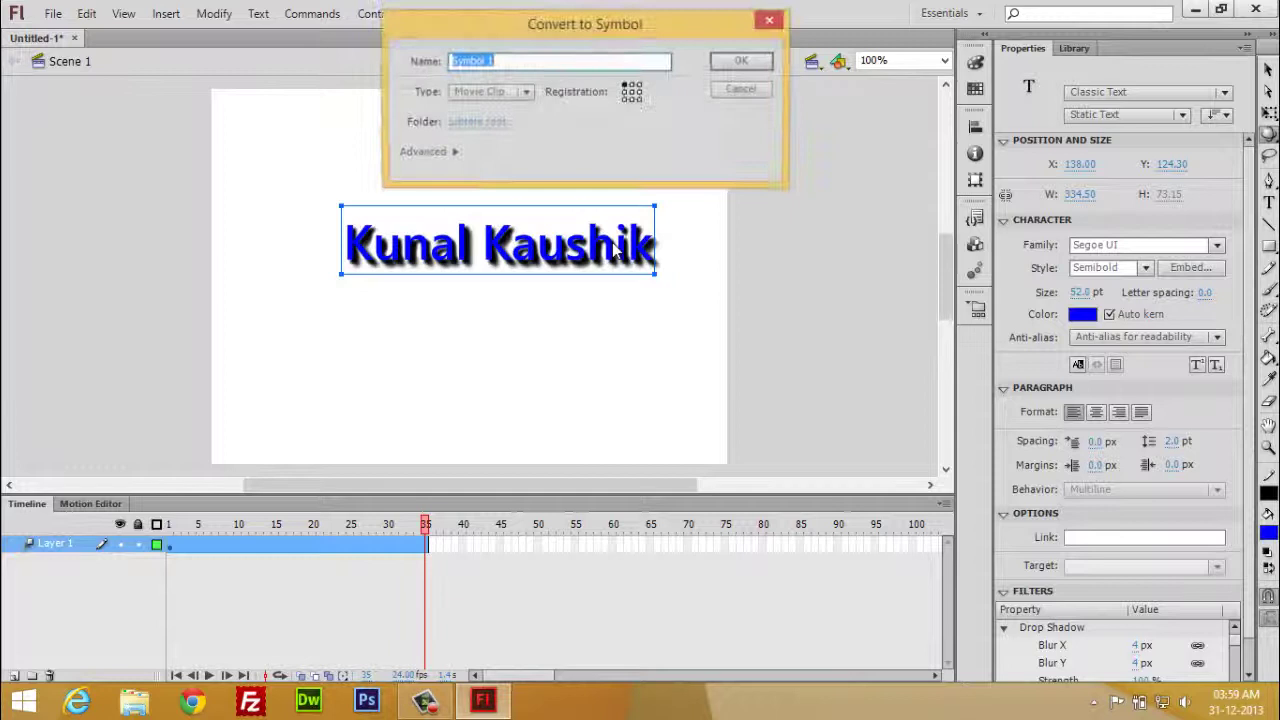
click(741, 64)
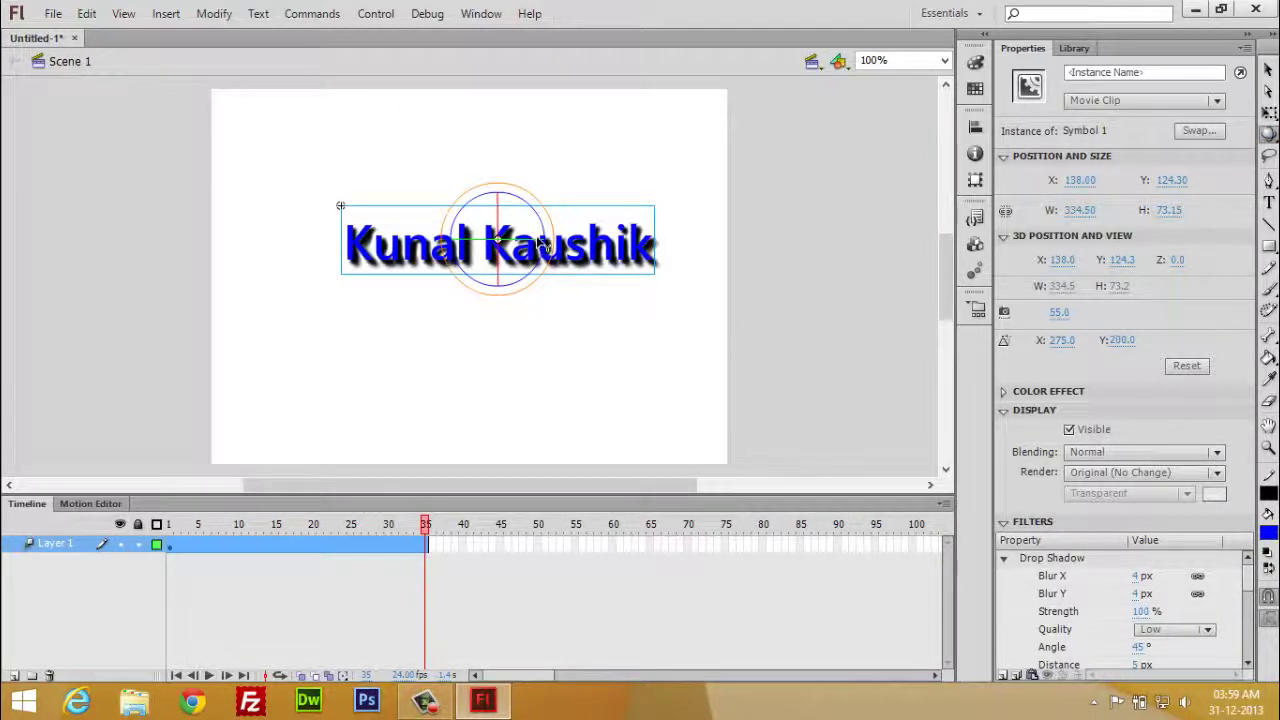
mouse_move(540, 243)
mouse_down()
mouse_move(521, 208)
mouse_move(486, 200)
mouse_move(472, 258)
mouse_move(517, 277)
mouse_move(546, 247)
mouse_up()
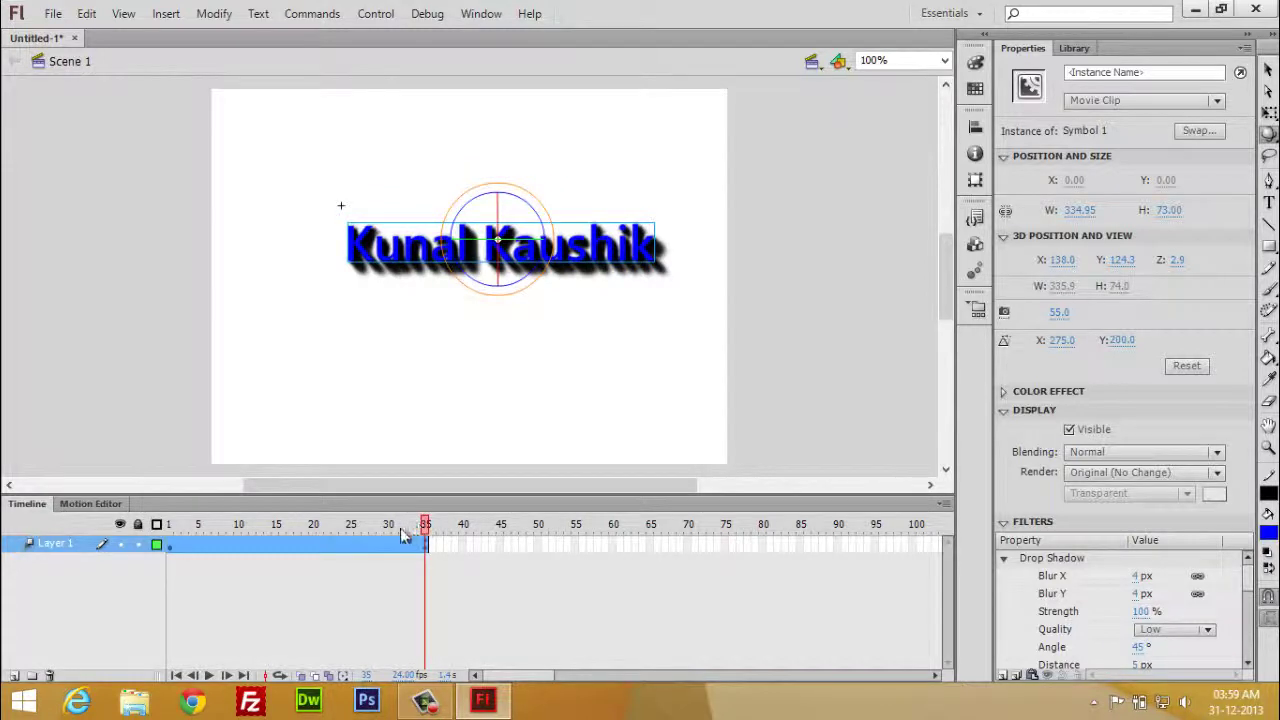
- Rotate the name edge-on at frame 35 with the 3D Rotation tool
drag(404, 533, 428, 564)
click(430, 545)
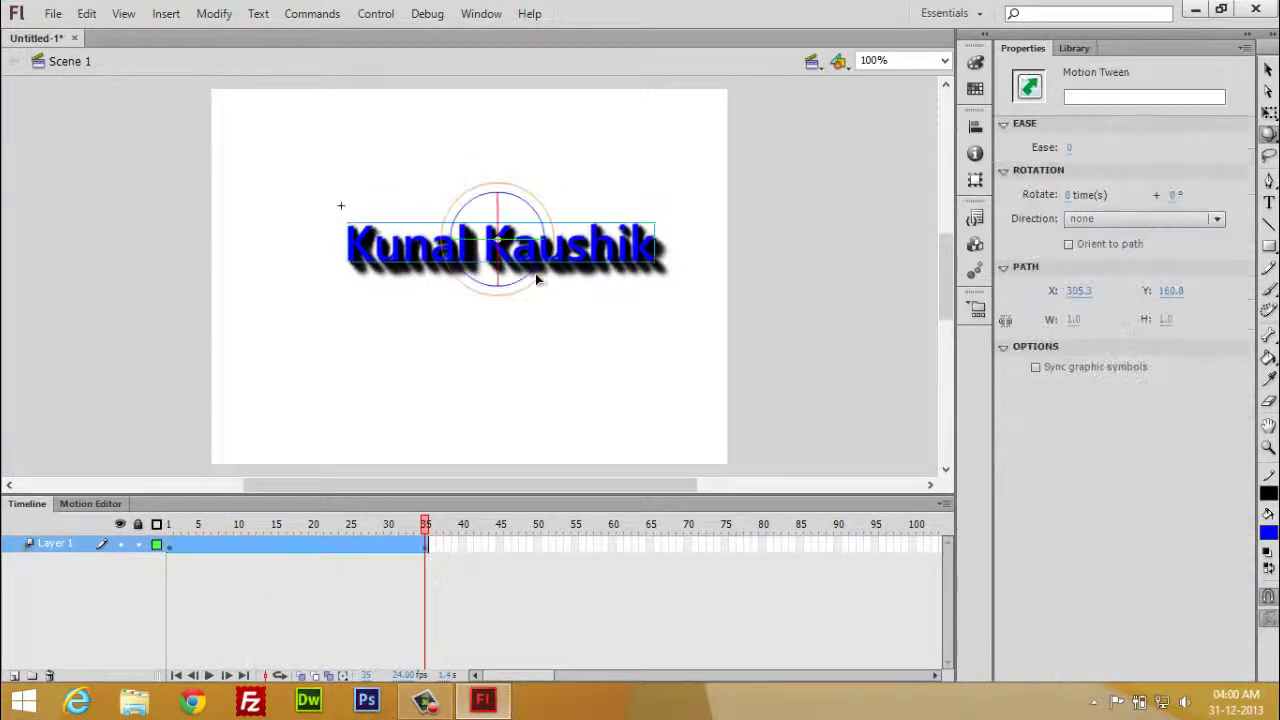
drag(530, 245, 508, 206)
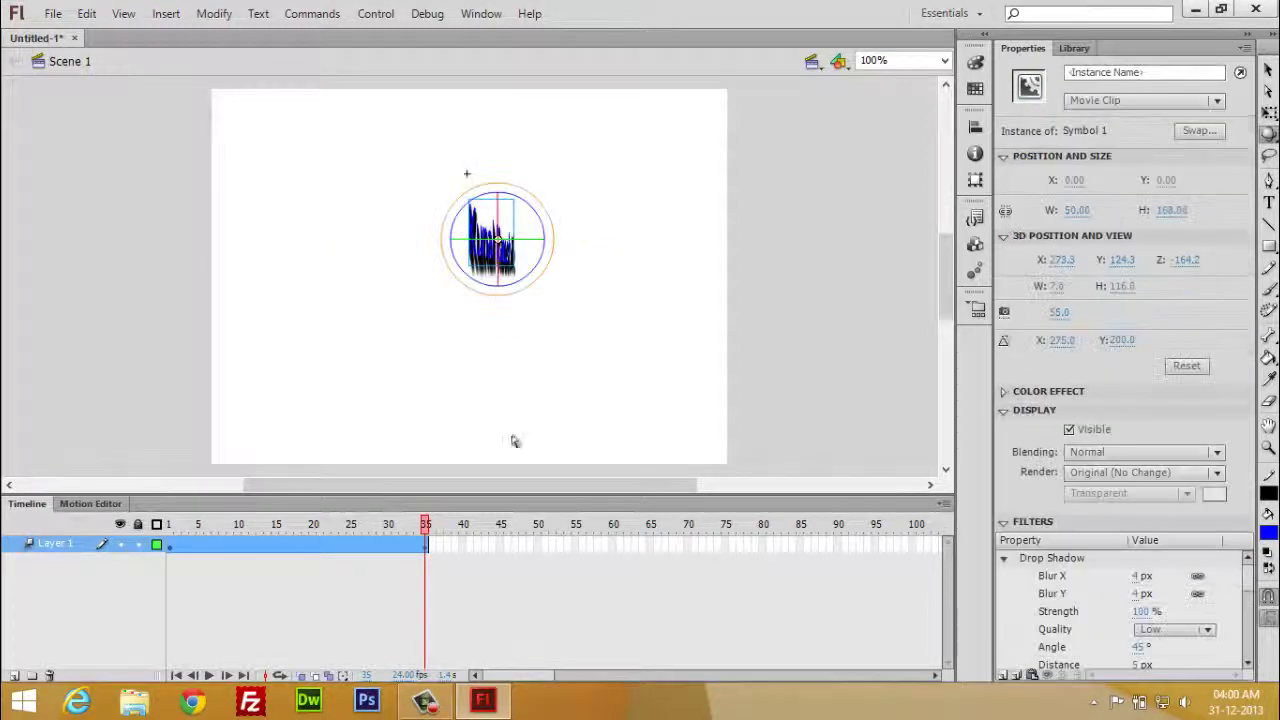
- Extend the tween to frame 70 and rotate the name to appear mirrored at frame 69
right_click(678, 548)
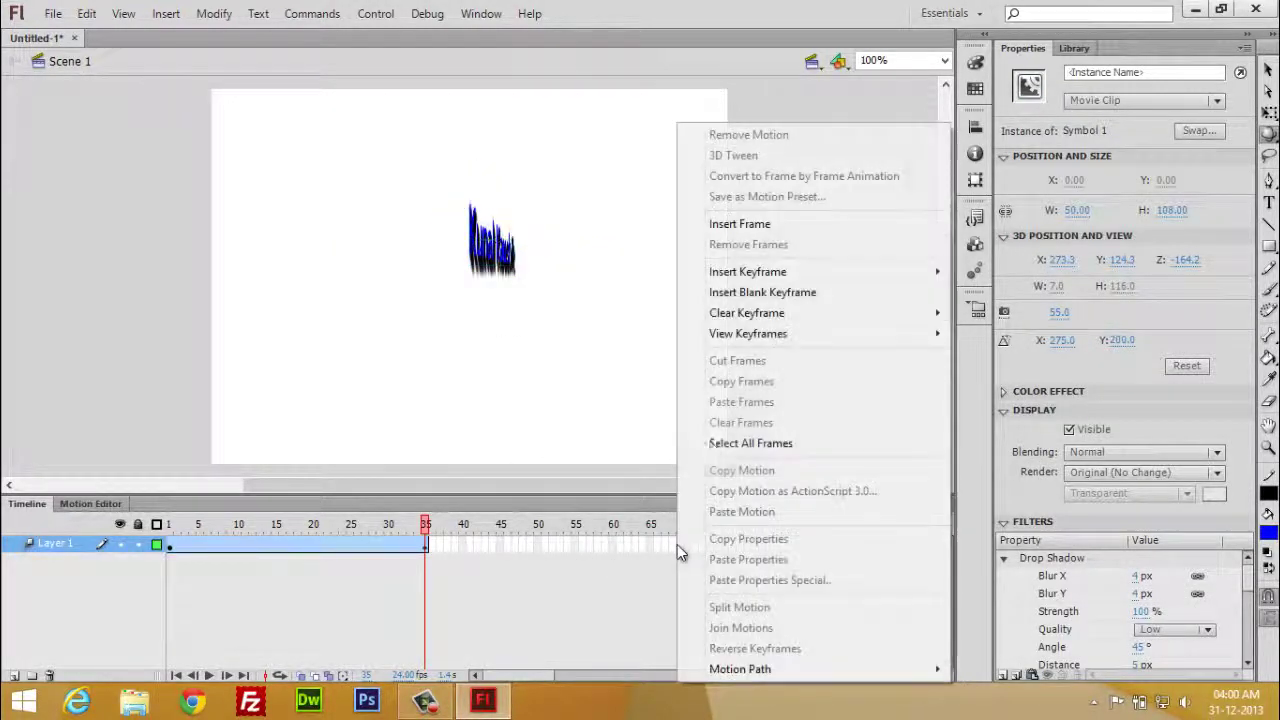
click(722, 224)
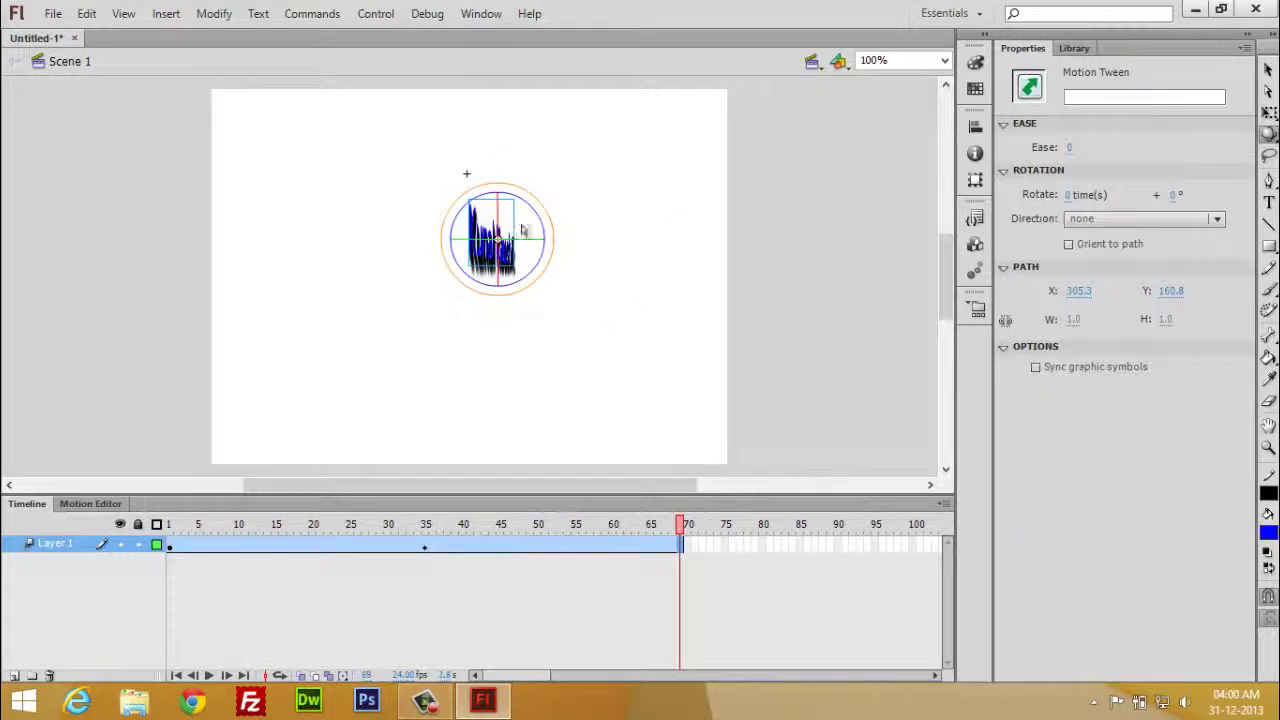
drag(457, 245, 522, 291)
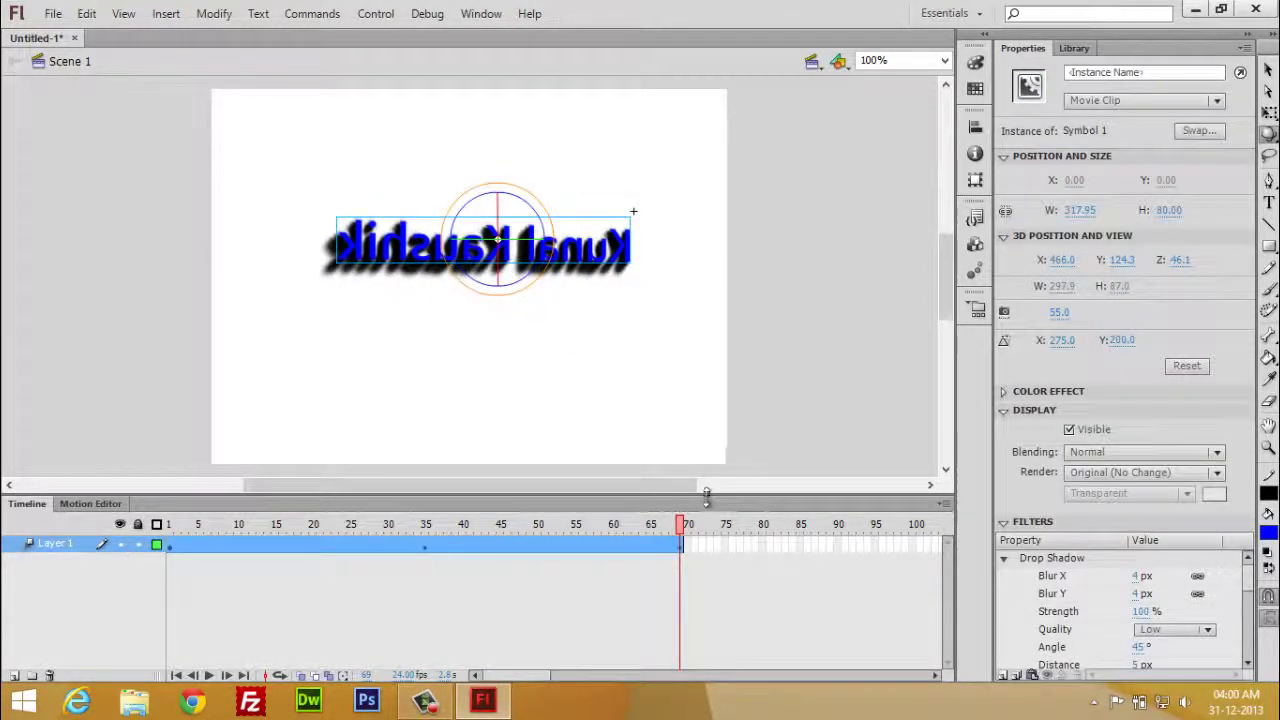
drag(680, 533, 169, 564)
click(253, 570)
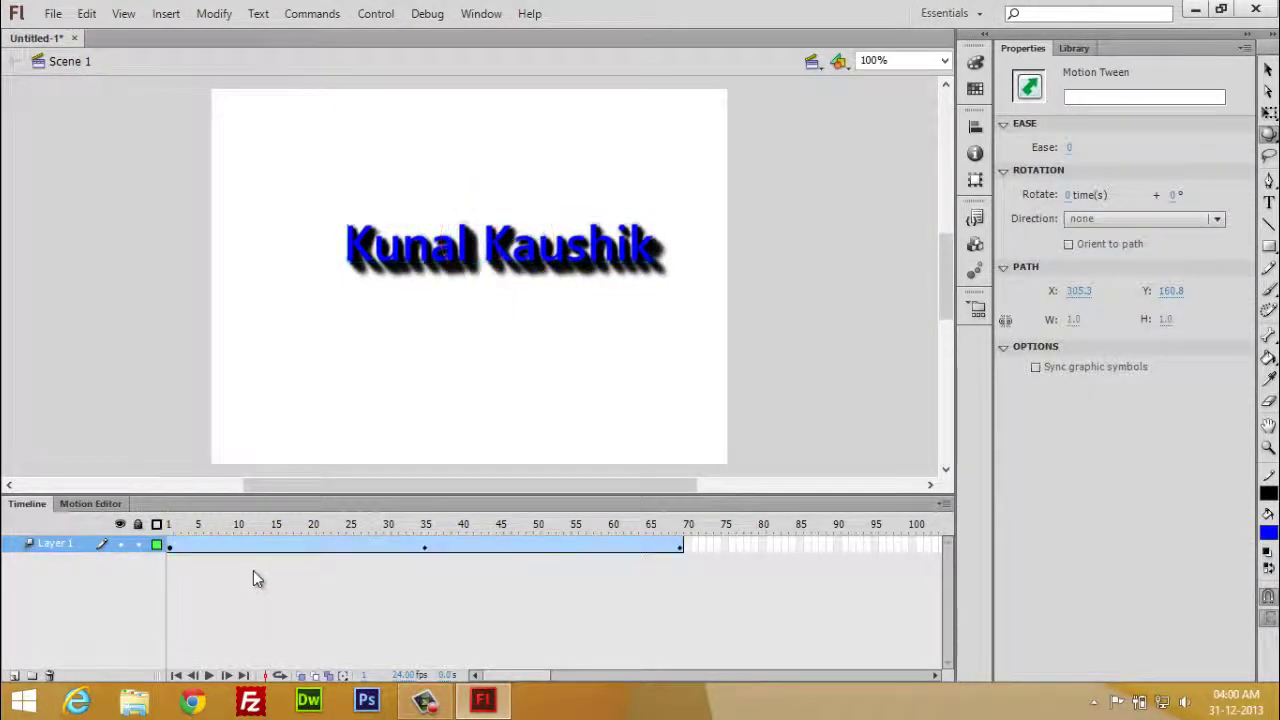
key(Return)
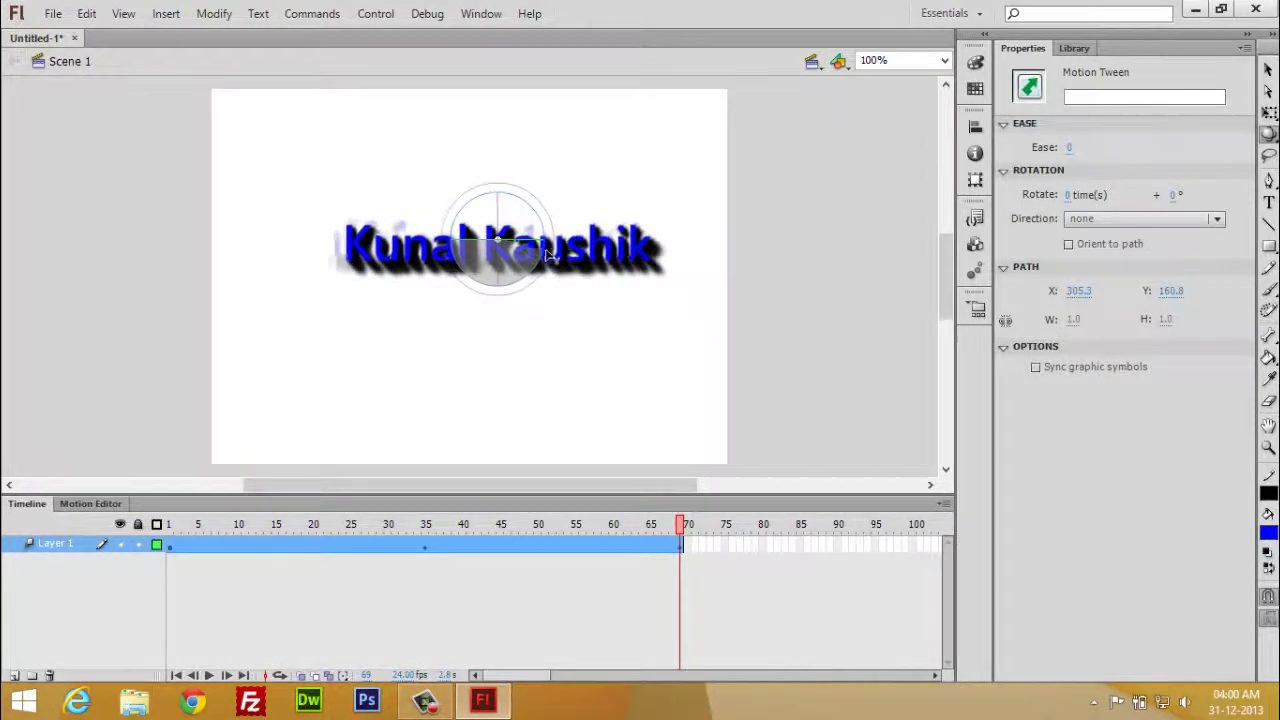
click(640, 255)
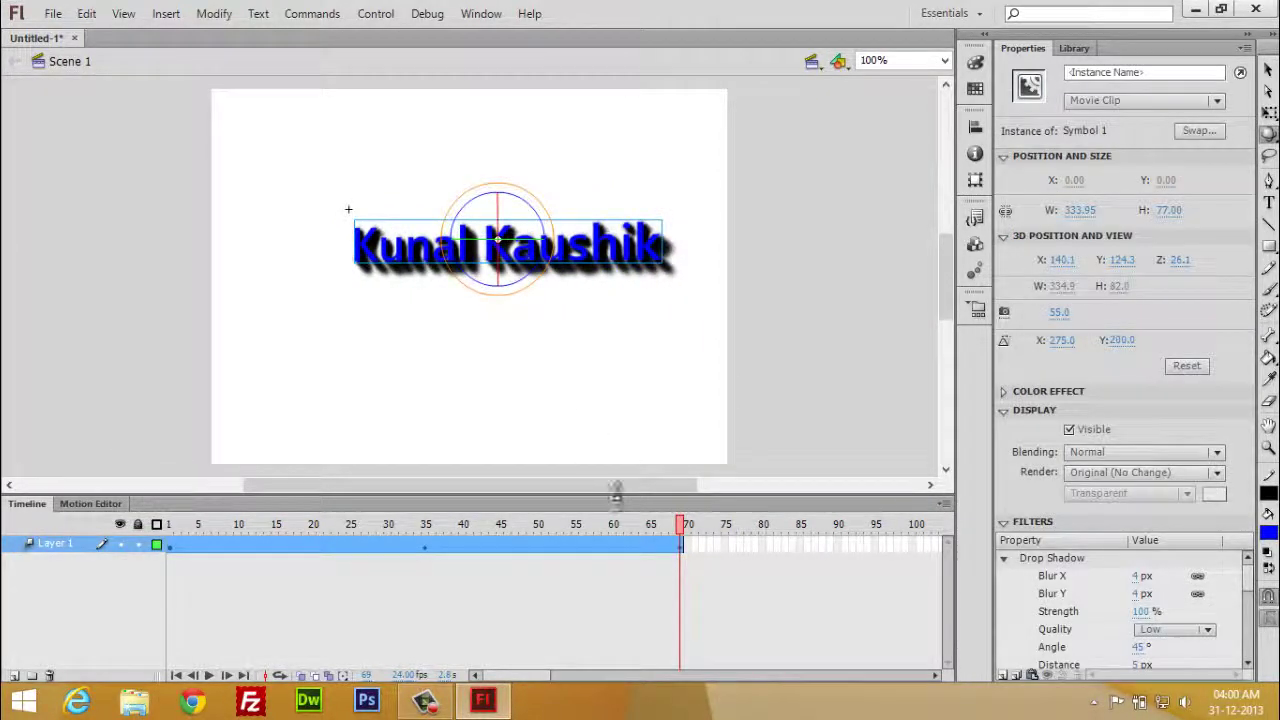
drag(679, 533, 173, 570)
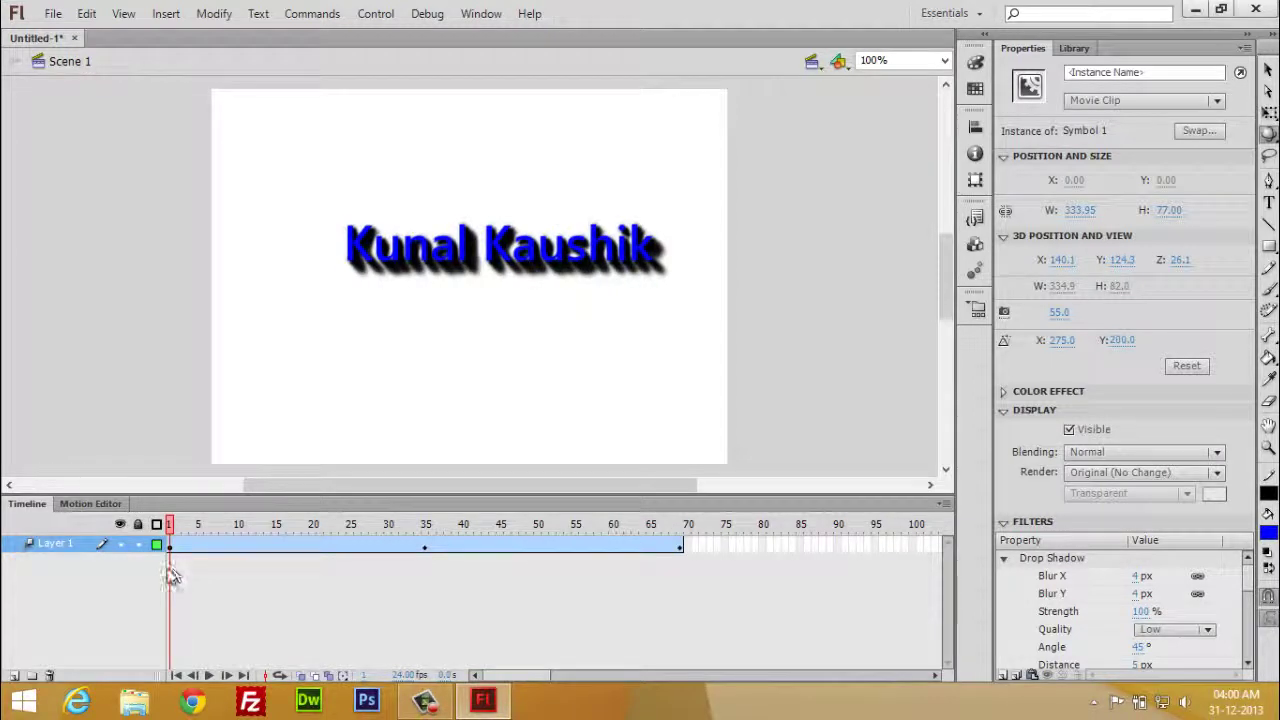
key(Return)
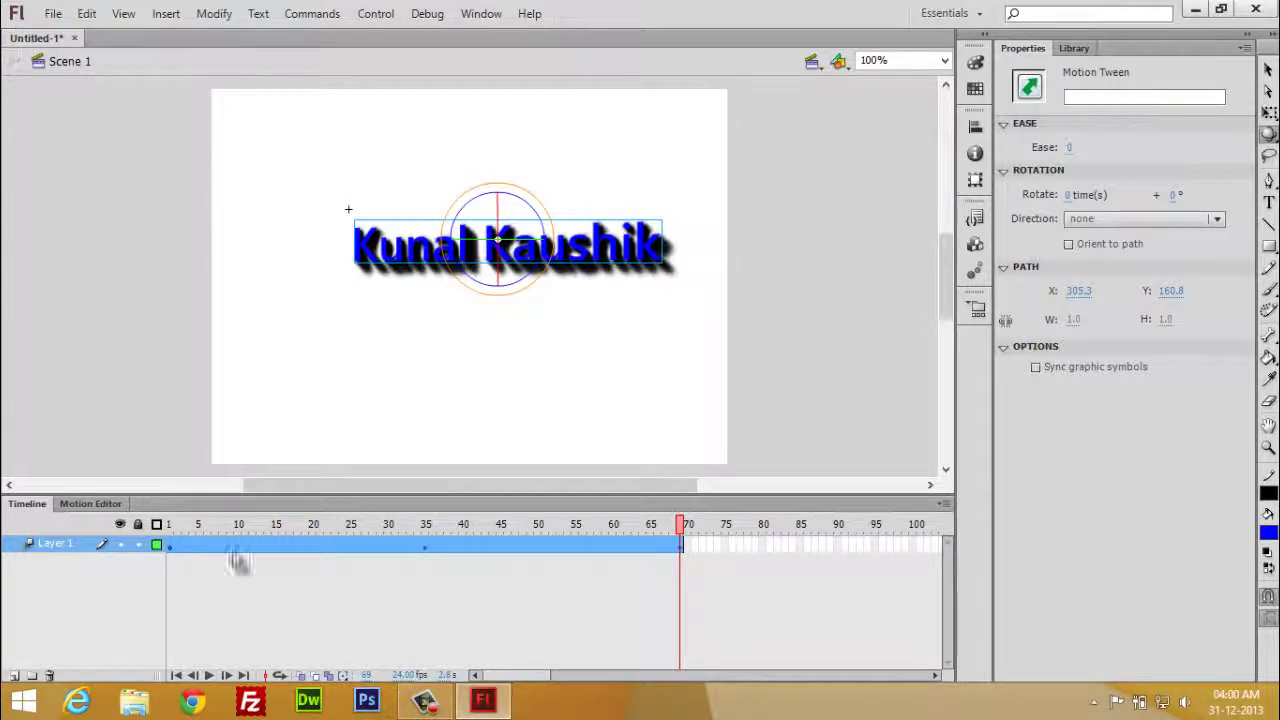
- Switch to the 3D Translation tool and push the name back along Z to 554.1 at frame 69
click(1270, 134)
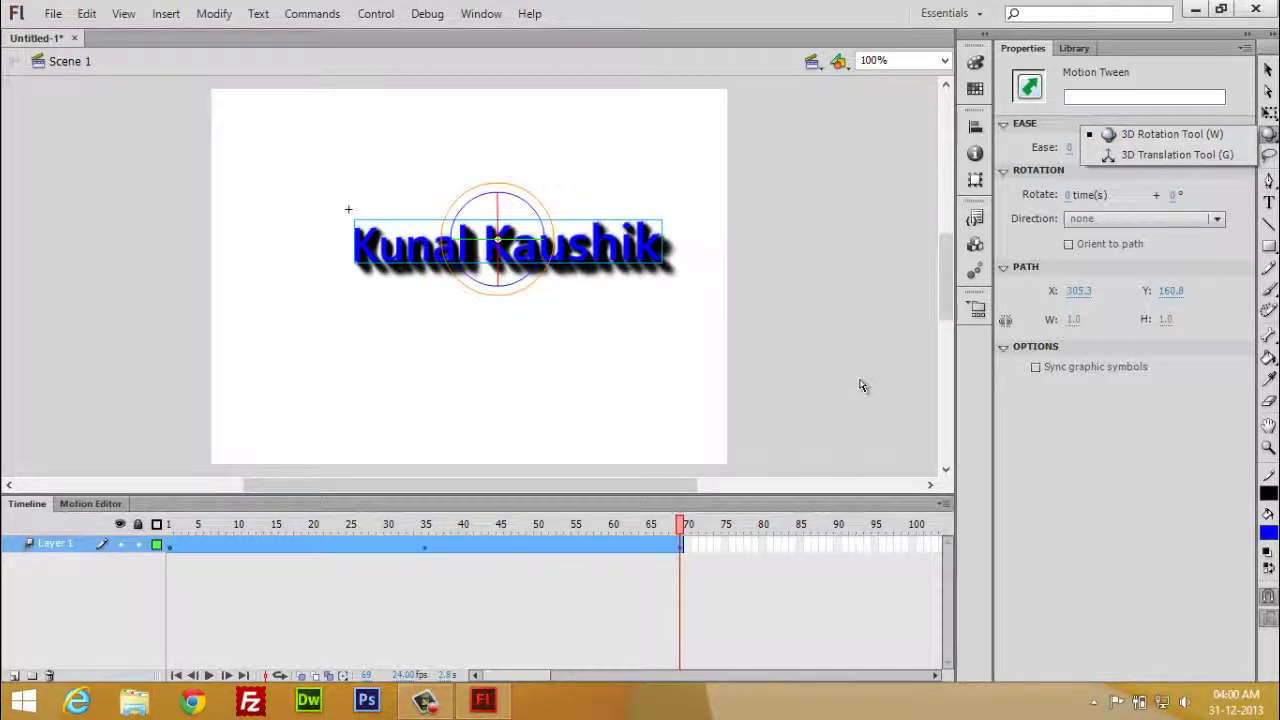
click(1156, 156)
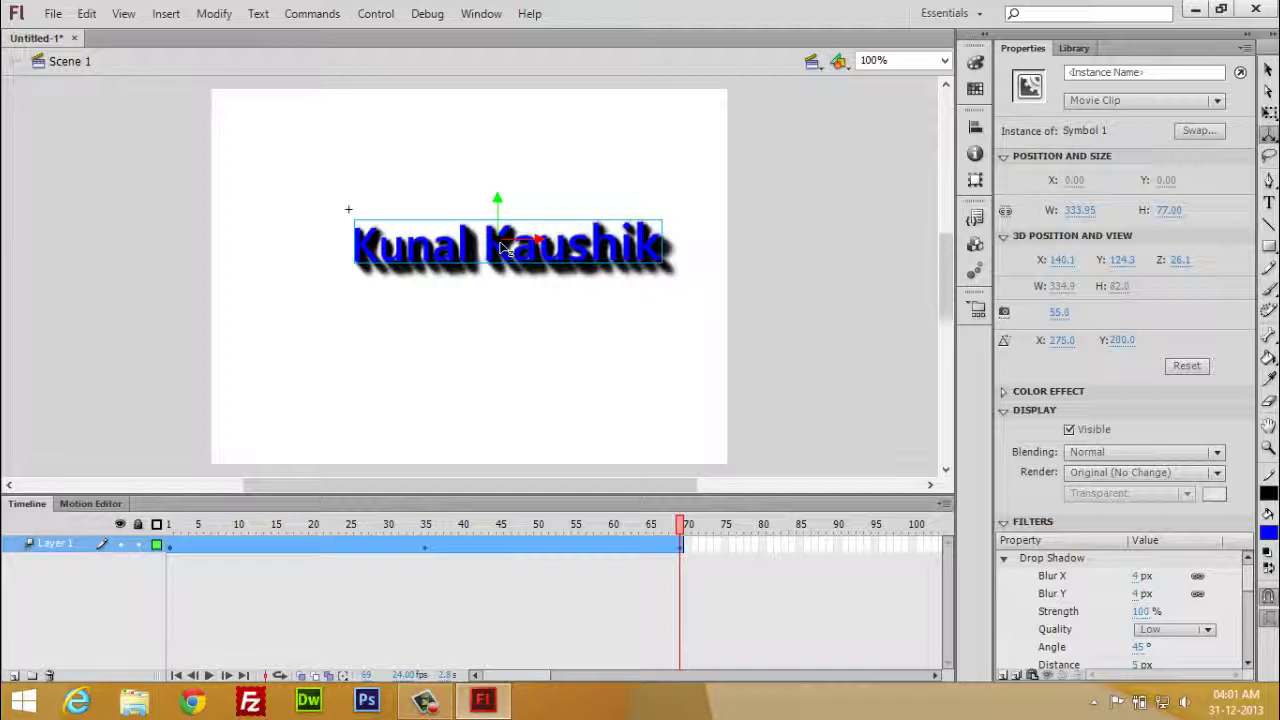
drag(503, 248, 770, 145)
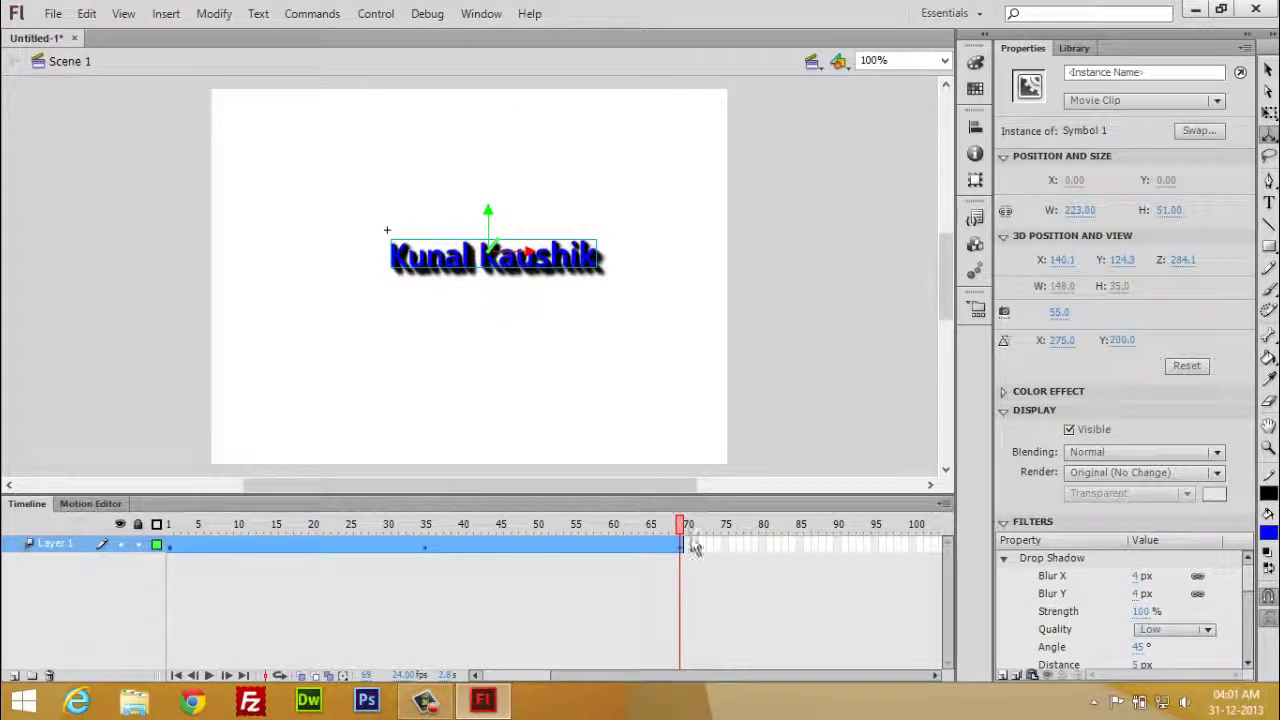
- Rewind to frame 1 and play the animation to preview the receding name
drag(683, 530, 167, 604)
key(Return)
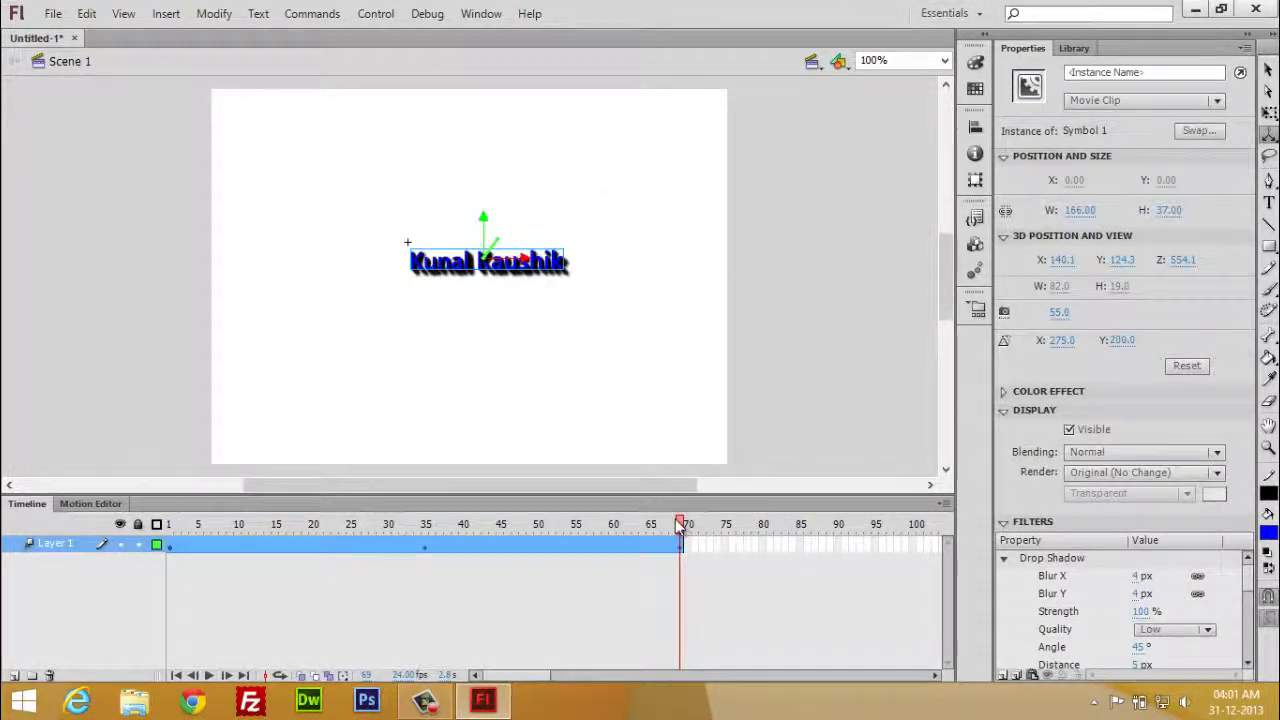
drag(679, 528, 770, 578)
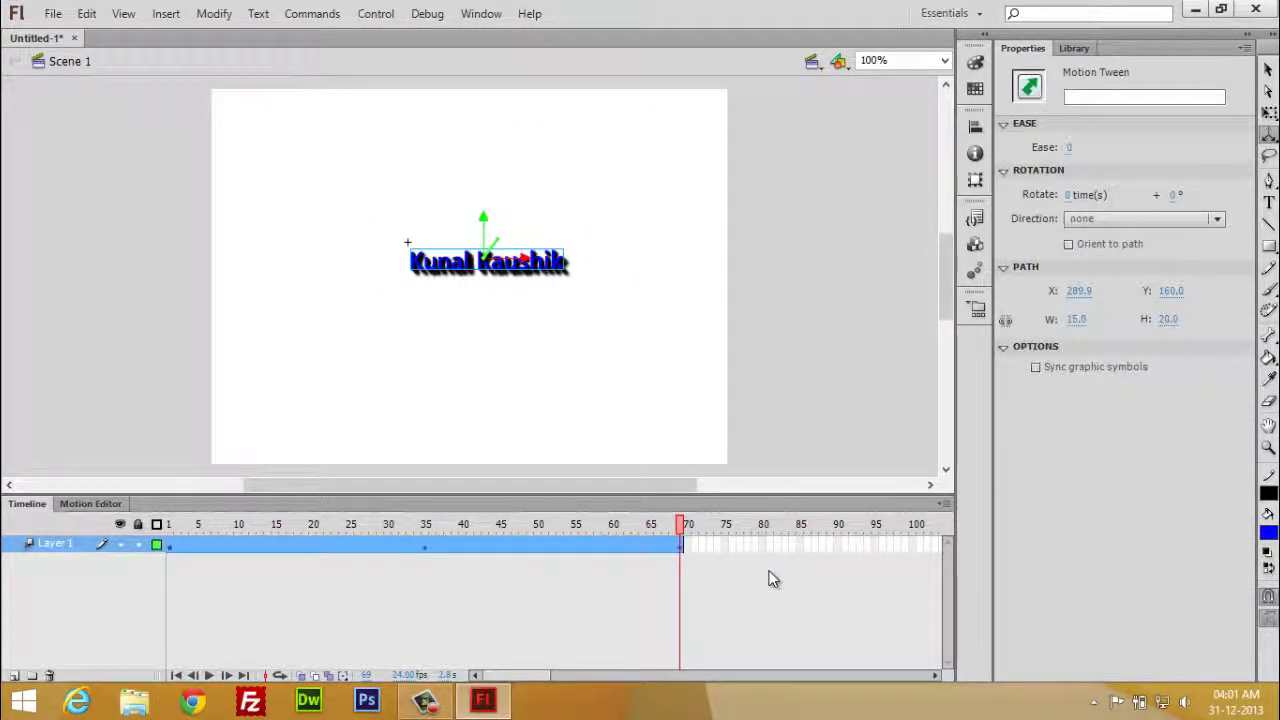
- Run Test Movie with Ctrl+Enter to export the SWF and play it
key(ctrl+Return)
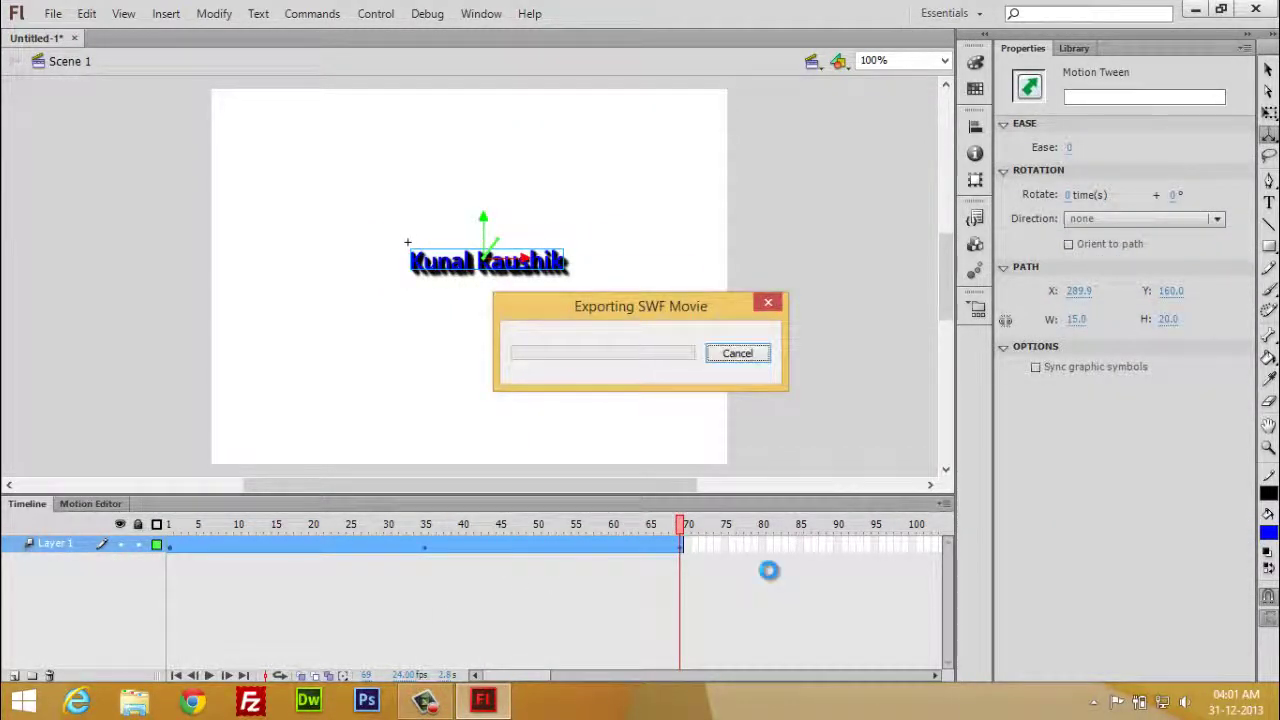